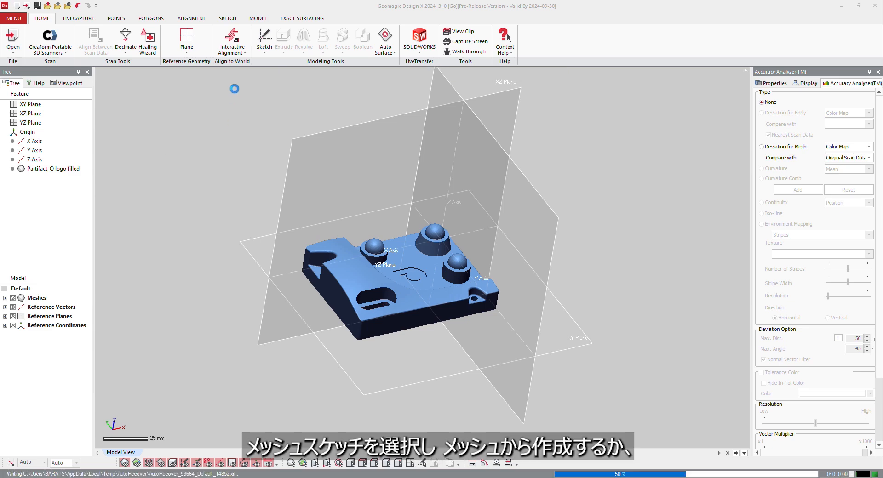
Start a mesh sketch using the XY Plane as its base plane.
left_click(265, 53)
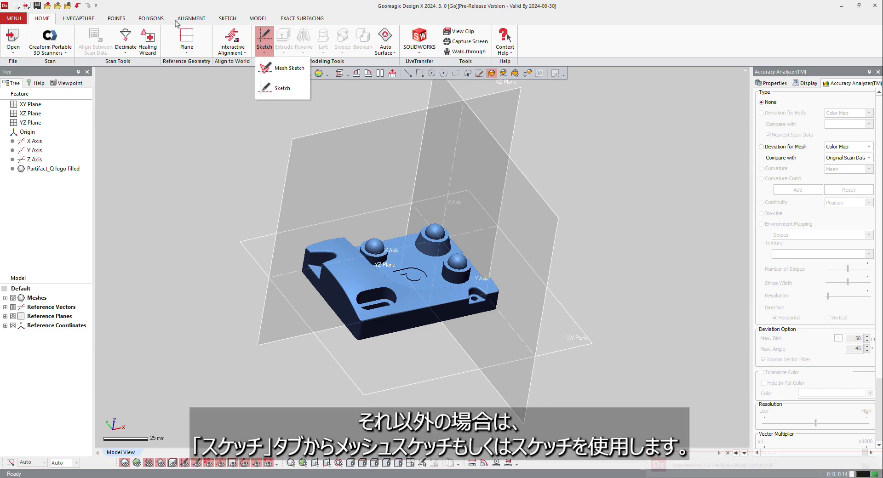
left_click(228, 19)
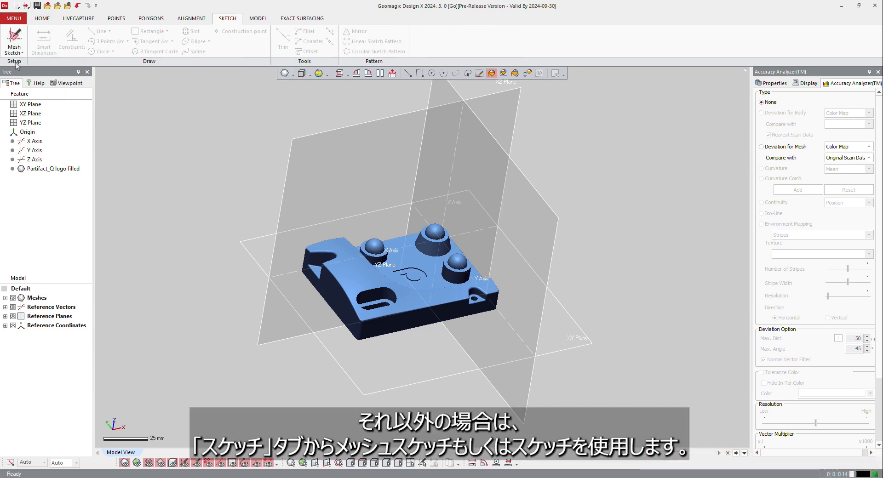
left_click(18, 52)
left_click(17, 54)
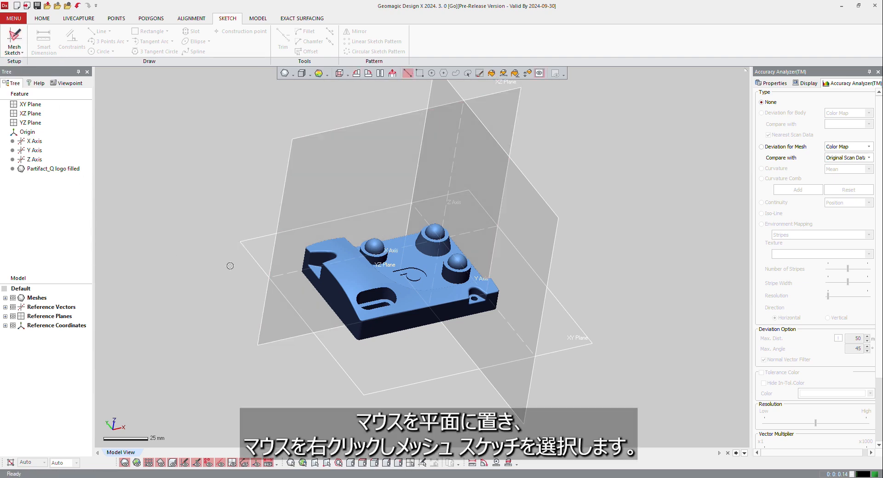
left_click(244, 251)
right_click(252, 247)
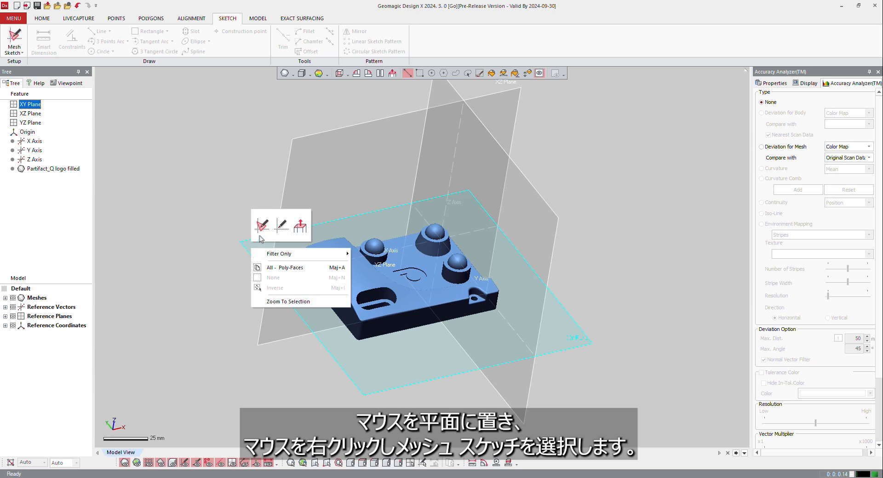
left_click(263, 225)
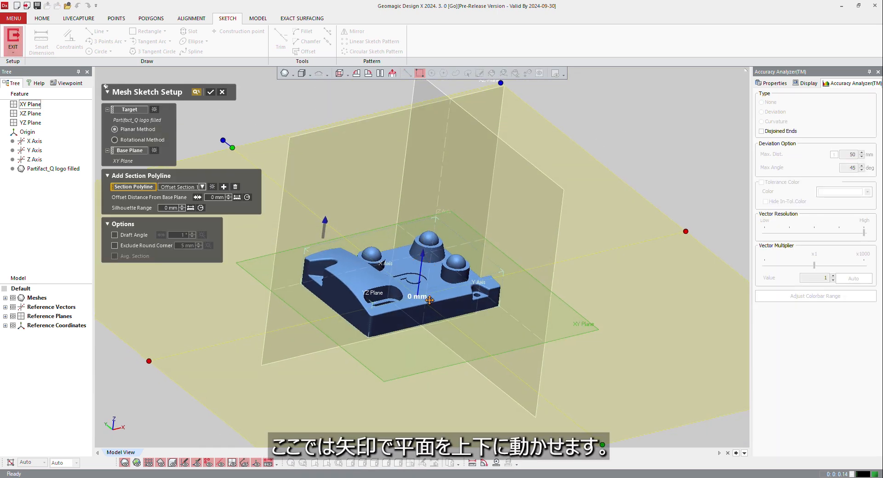
Offset the section polyline 2.5 mm from the base plane and accept the mesh sketch setup.
mouse_move(435, 259)
left_mouse_down()
mouse_move(442, 239)
mouse_move(433, 249)
left_mouse_up()
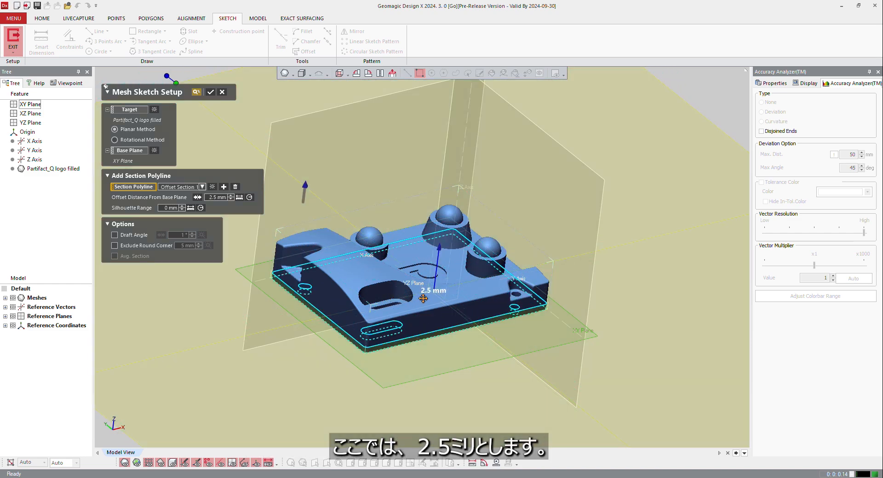
scroll(387, 320, "up", 2)
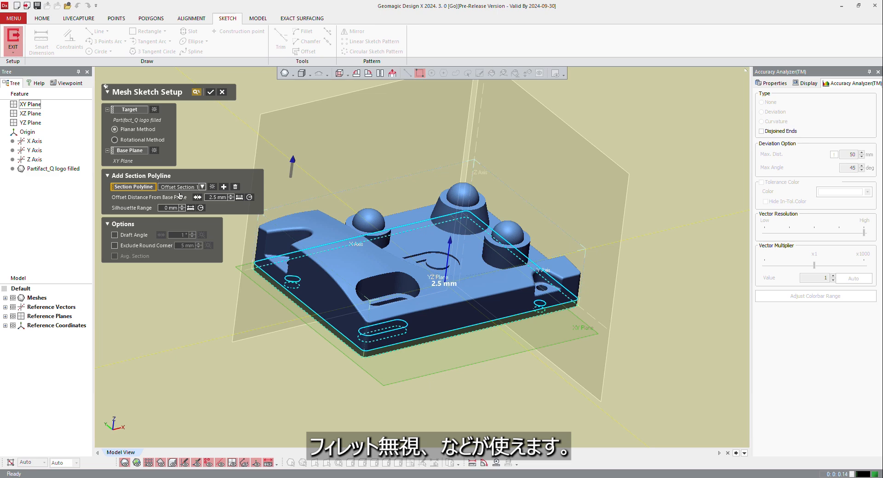
left_click(210, 92)
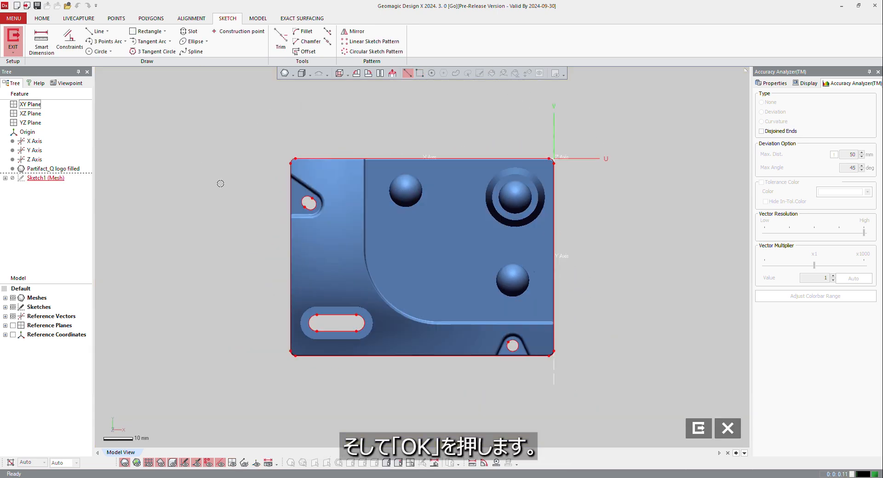
Hide the mesh and fit a rectangle to the four straight sides of the outer section polyline.
left_click(124, 463)
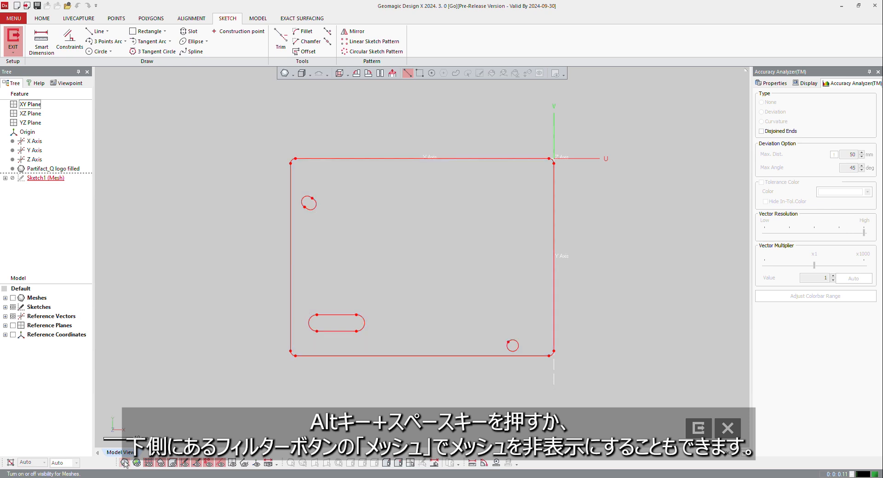
left_click(138, 32)
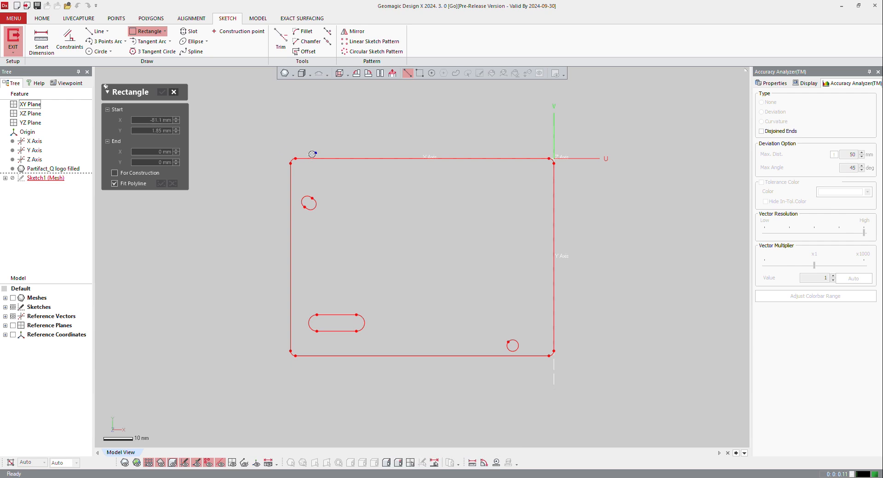
left_click(291, 180)
left_click(319, 157)
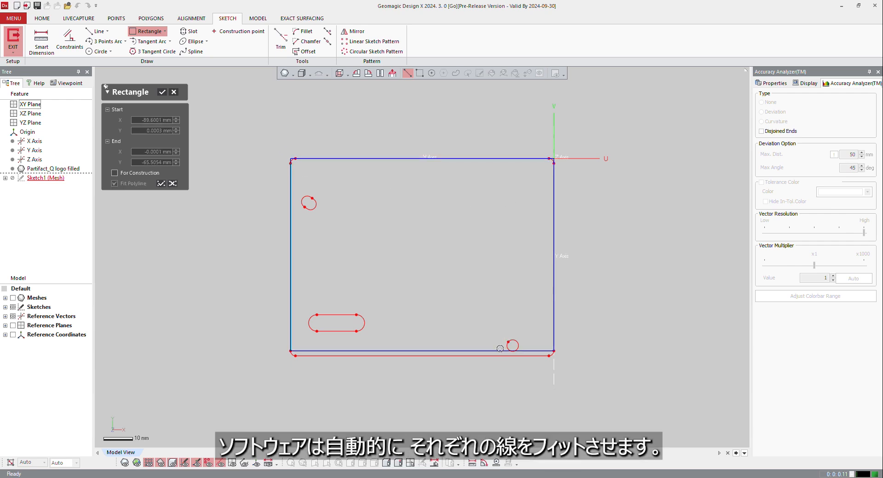
left_click(491, 356)
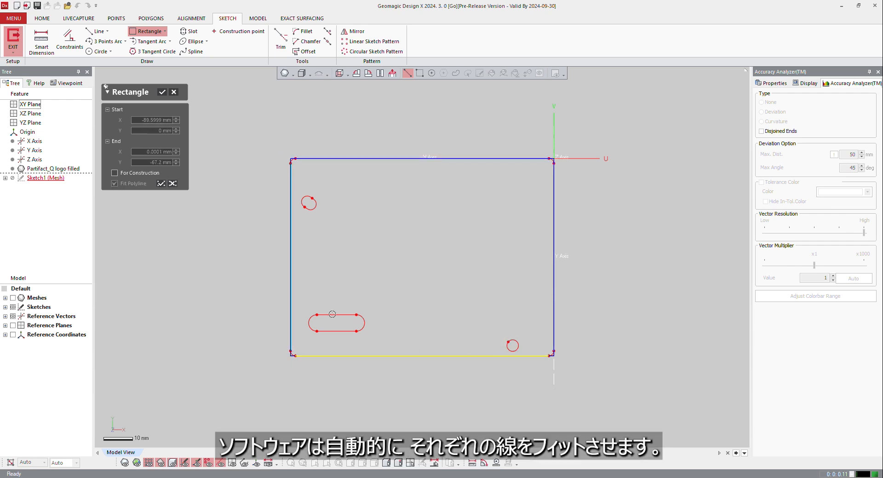
left_click(160, 92)
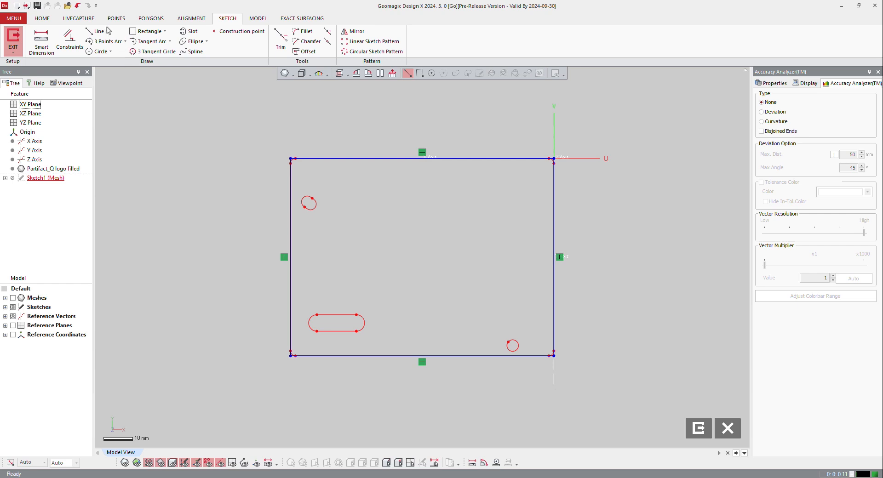
Dimension the rectangle's left and top sides with dimension rounding at 0.1.
left_click(46, 46)
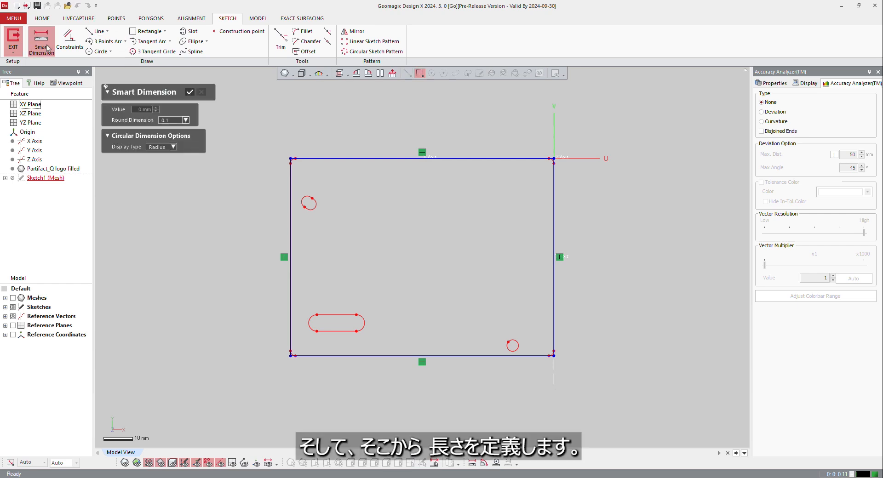
left_click(293, 194)
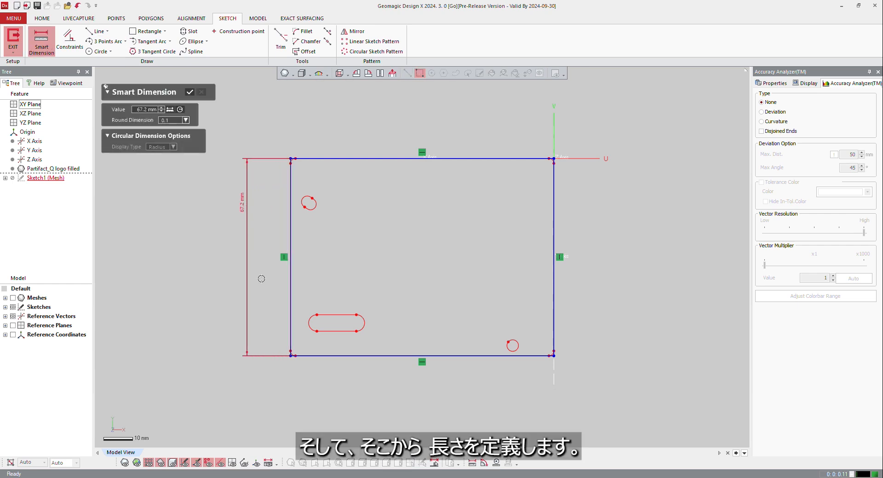
left_click(177, 122)
left_click(178, 123)
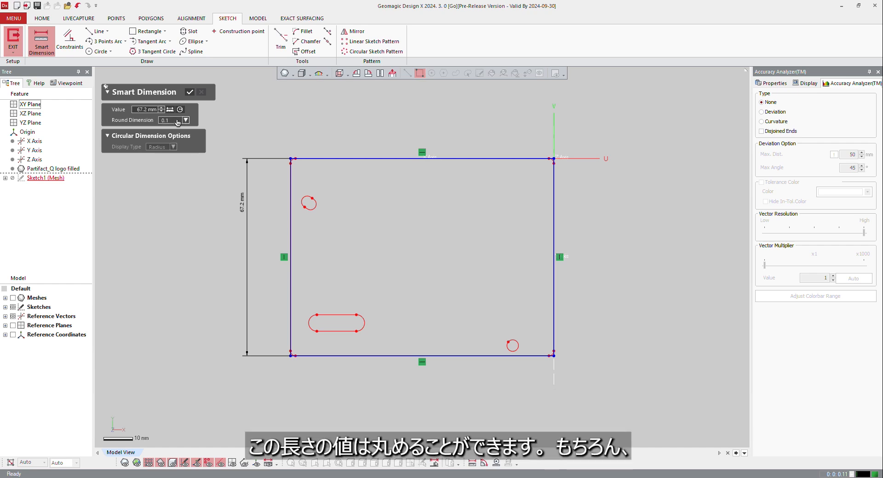
left_click(407, 157)
left_click(408, 156)
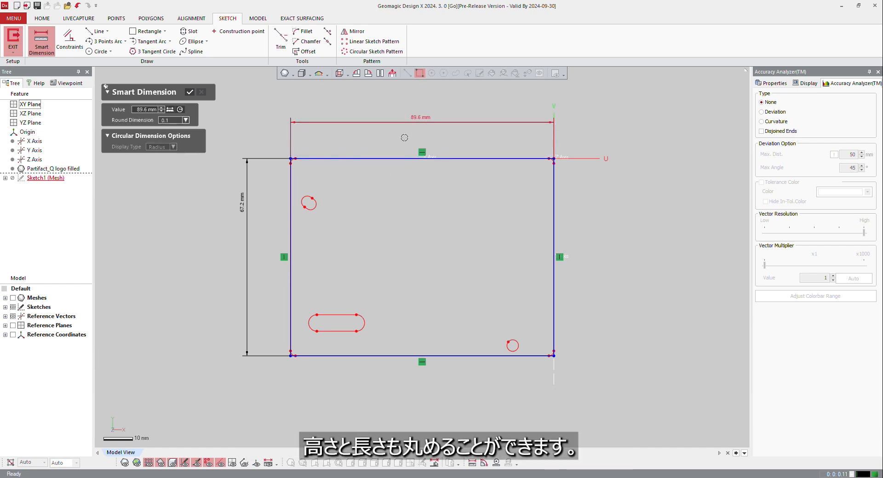
left_click(190, 93)
Constrain the rectangle's upper-right corner to the sketch origin.
scroll(505, 125, "up", 6)
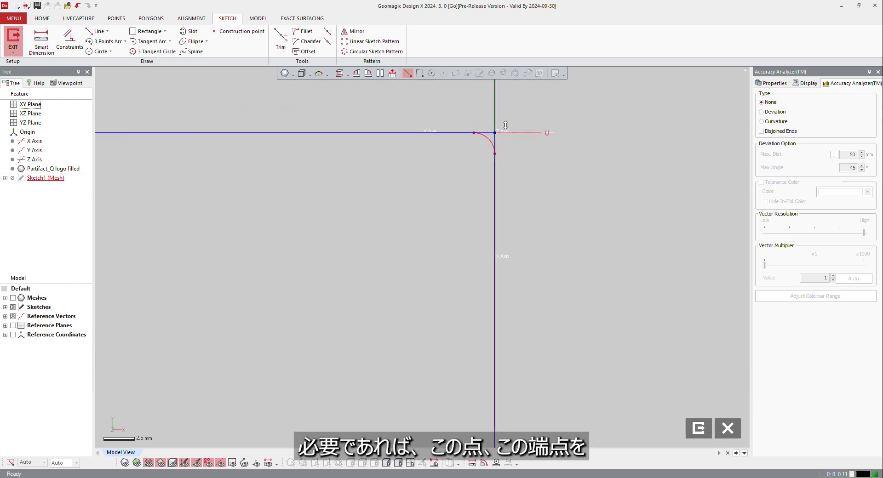
scroll(495, 127, "up", 3)
mouse_move(496, 138)
left_mouse_down()
mouse_move(484, 143)
mouse_move(495, 138)
left_mouse_up()
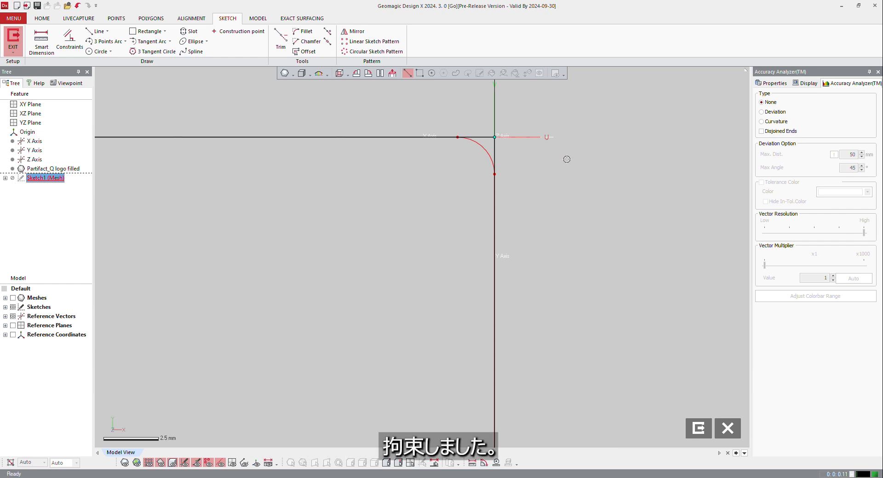
scroll(566, 159, "down", 8)
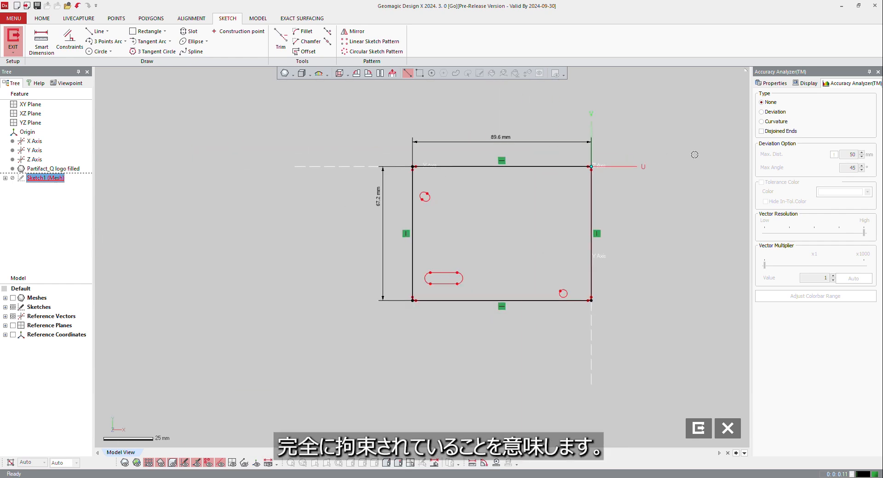
scroll(687, 126, "up", 1)
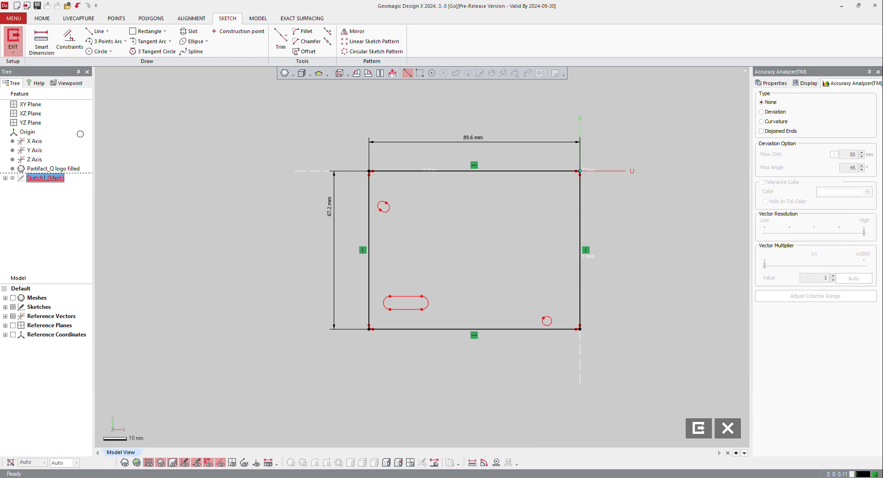
Fit a slot to the elongated polyline near the rectangle's lower-left corner using rectangular selection.
left_click(188, 31)
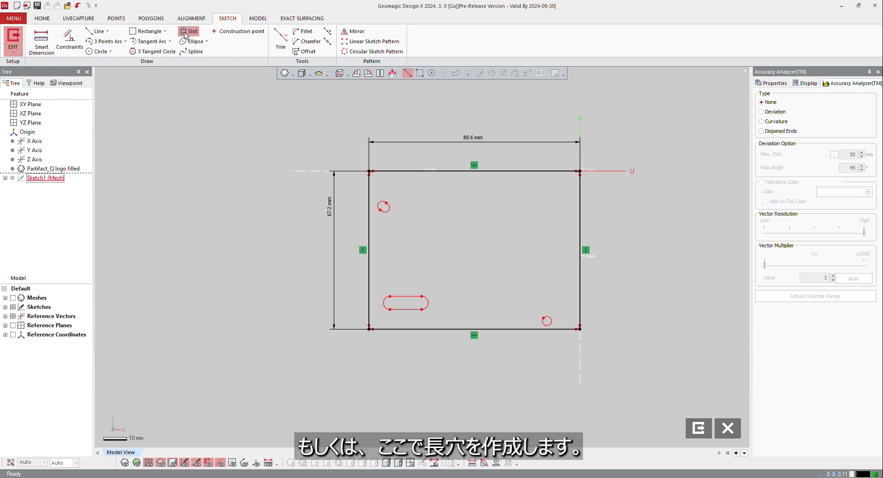
left_click(378, 288)
left_click_drag(460, 317, 456, 289)
left_click(419, 74)
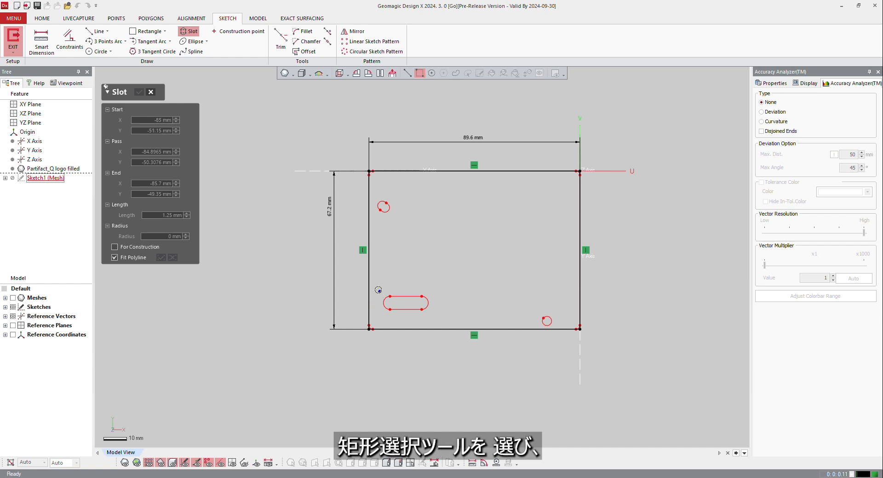
left_click_drag(378, 288, 439, 318)
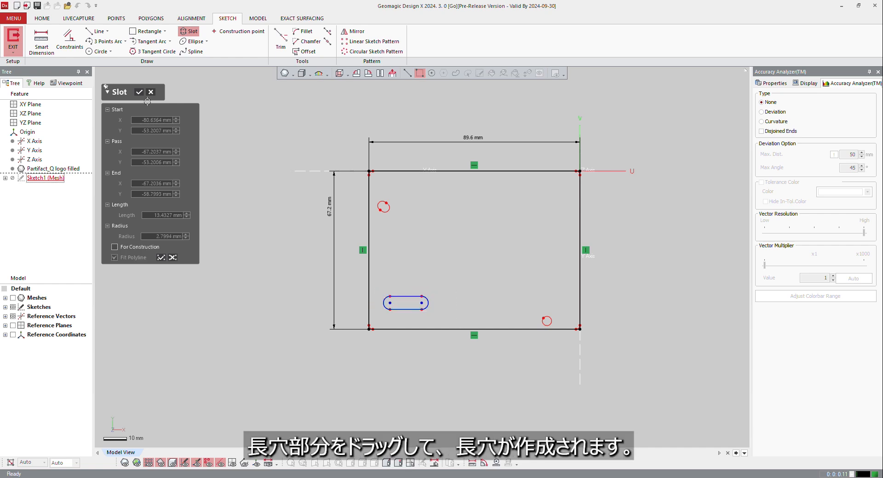
left_click(139, 92)
Add a horizontal constraint to the slot's upper straight line.
scroll(414, 325, "up", 3)
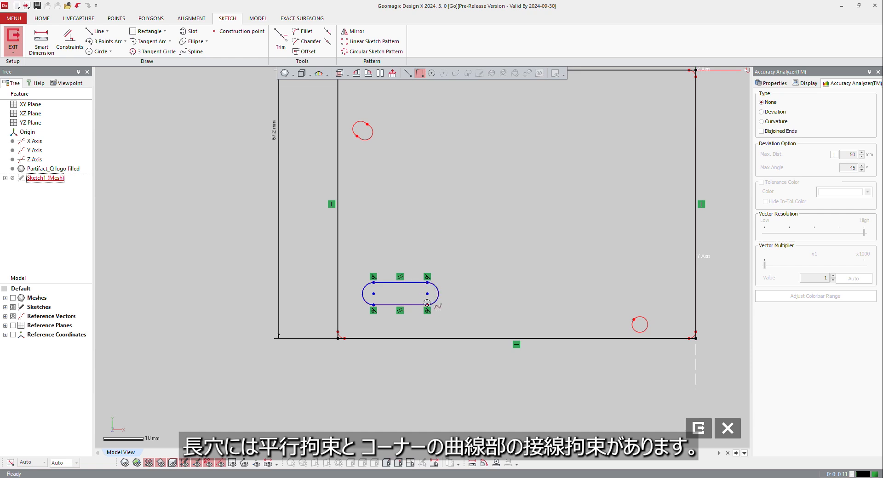
right_click(407, 283)
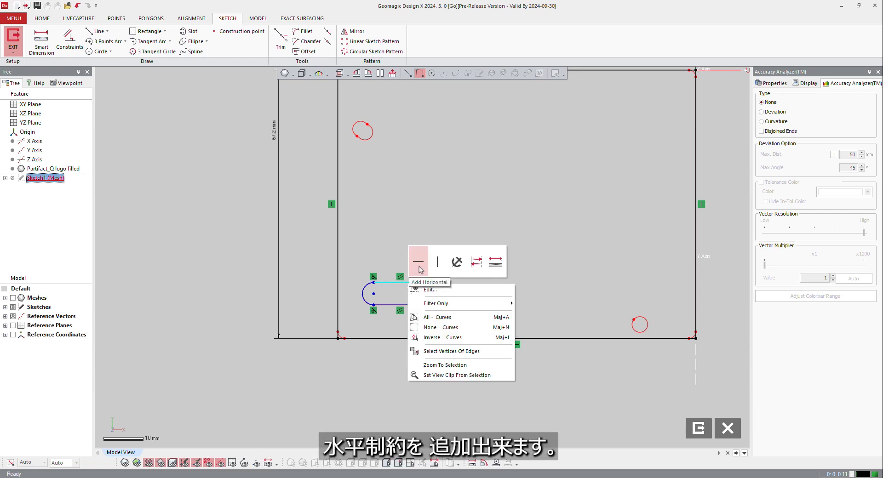
left_click(418, 268)
left_click(213, 289)
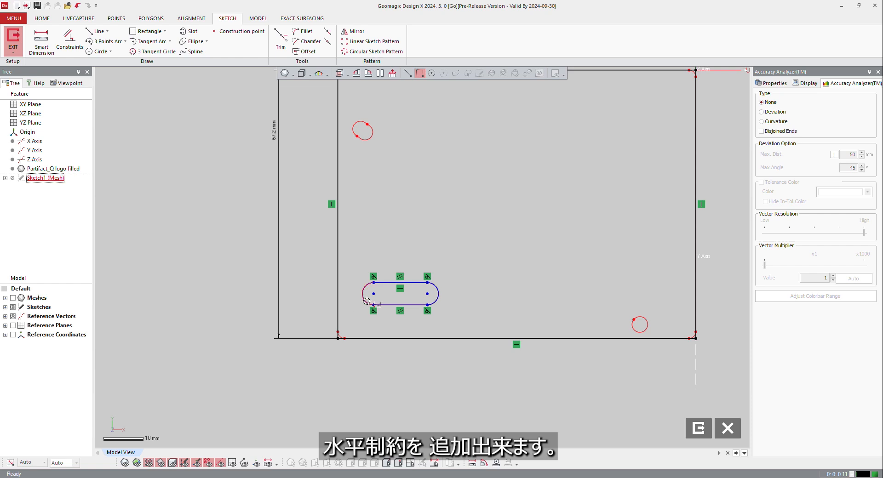
Dimension the horizontal distance from the vertical axis to the slot's right arc center, and the distance between the slot's two arc centers.
scroll(266, 284, "down", 2)
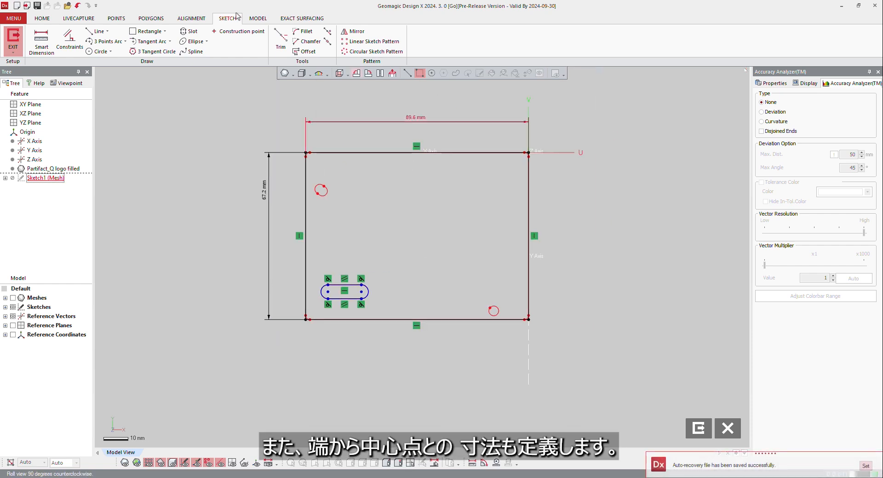
left_click(42, 43)
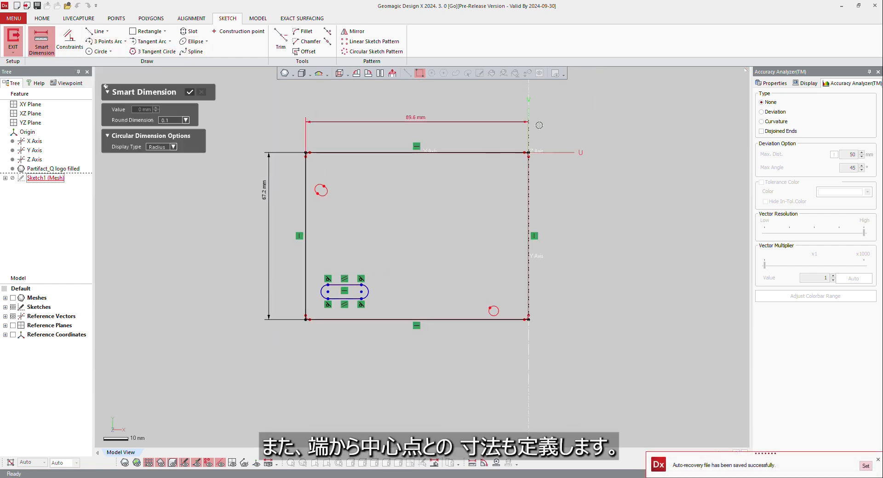
left_click(529, 137)
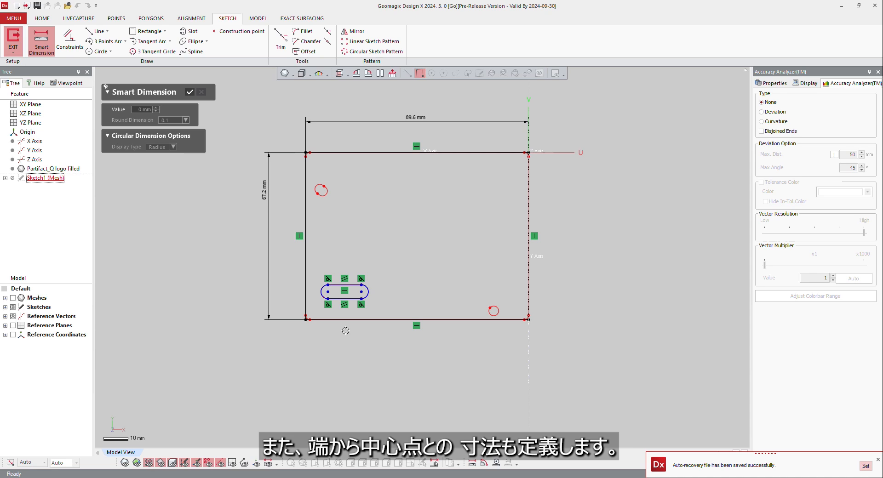
left_click(361, 292)
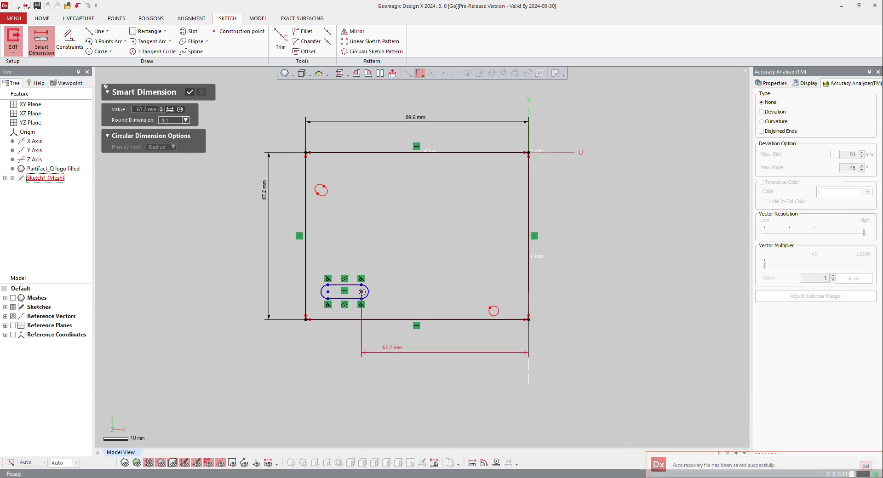
left_click(328, 292)
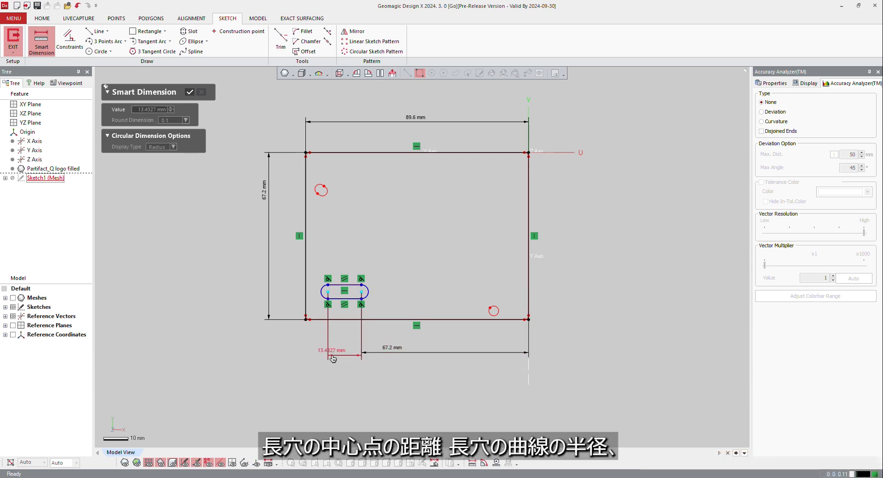
left_click(333, 359)
Dimension the slot's right arc radius and the vertical distance from the rectangle's upper line to that arc's center.
left_click(368, 289)
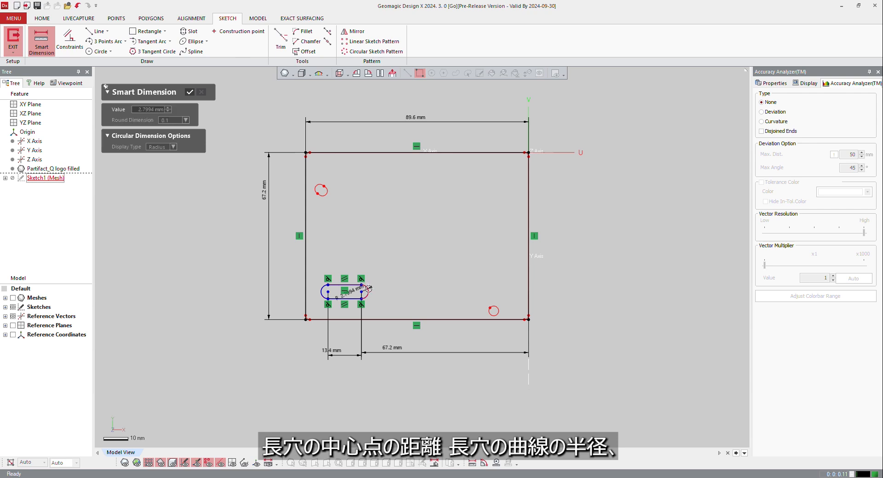
left_click(393, 283)
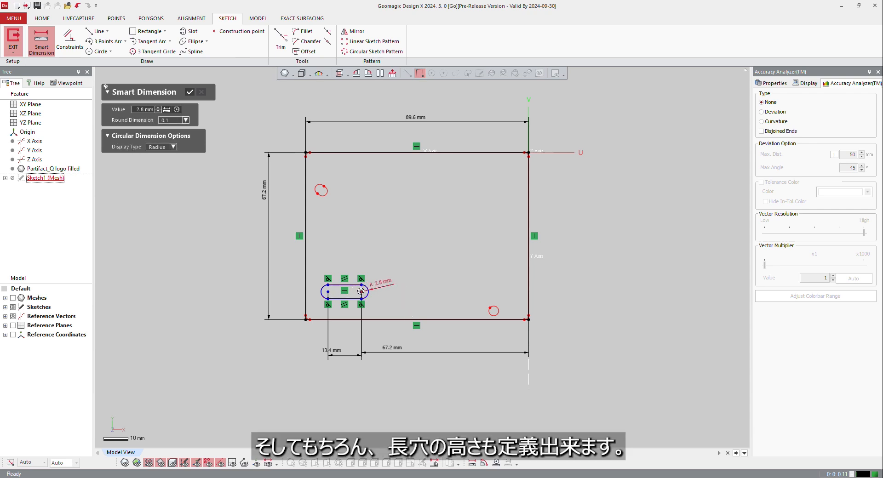
left_click(492, 153)
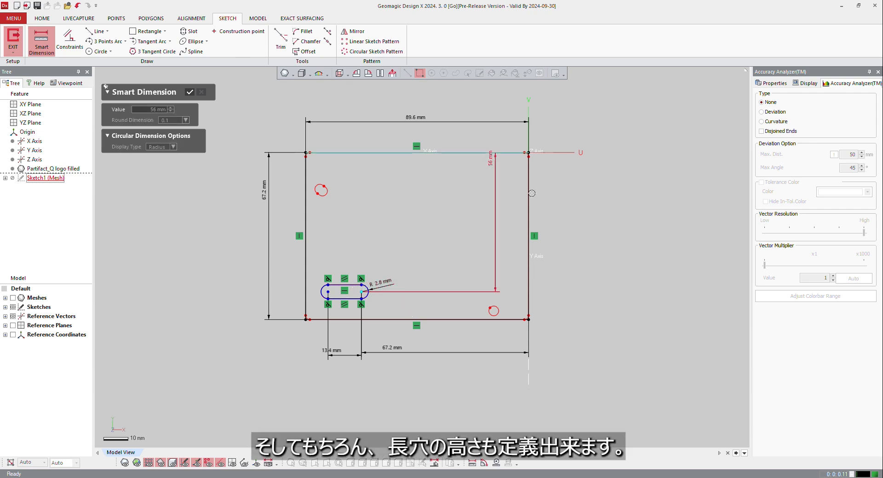
left_click(581, 207)
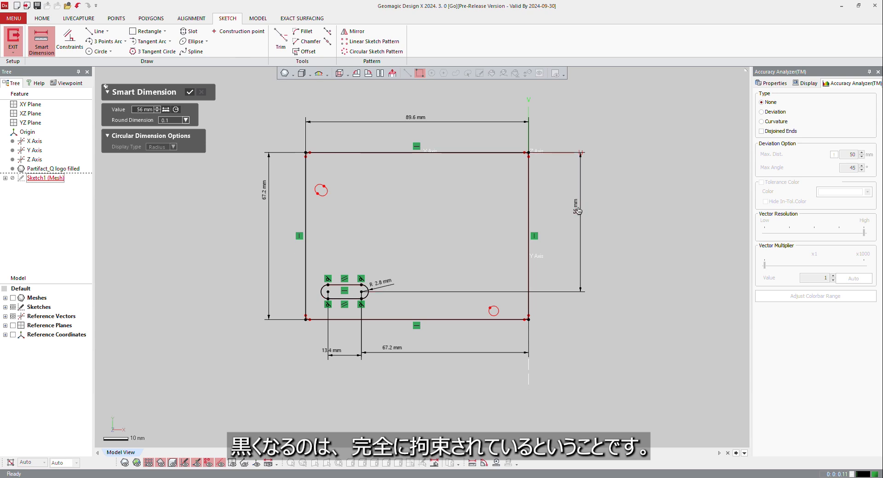
key("Escape")
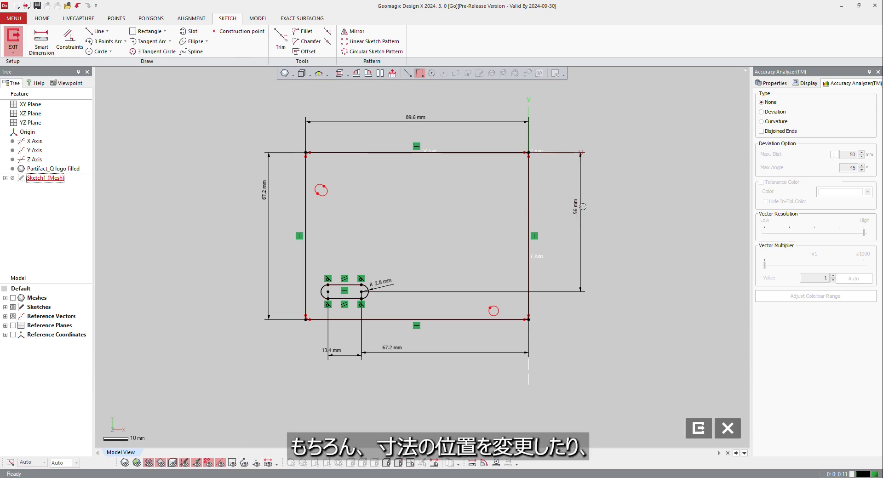
Move the slot's vertical distance dimension to the left of the rectangle and exit the mesh sketch.
left_click_drag(575, 207, 283, 213)
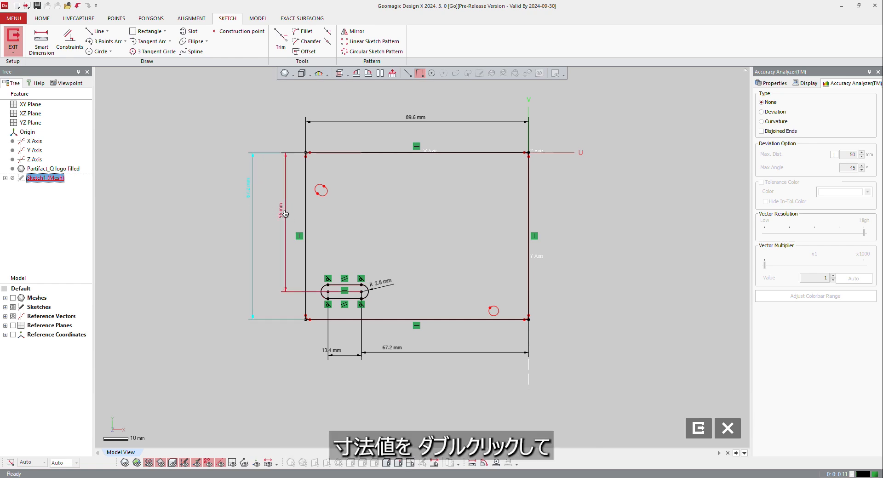
double_click(282, 212)
left_click(195, 225)
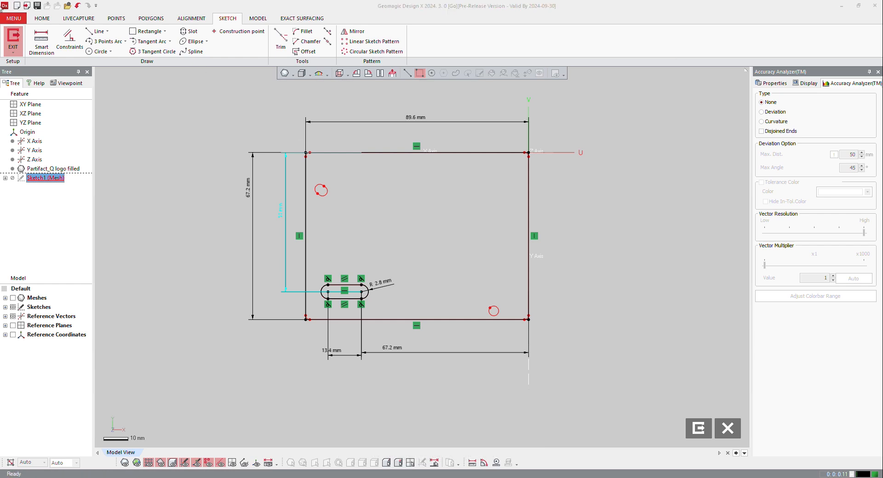
left_click(13, 39)
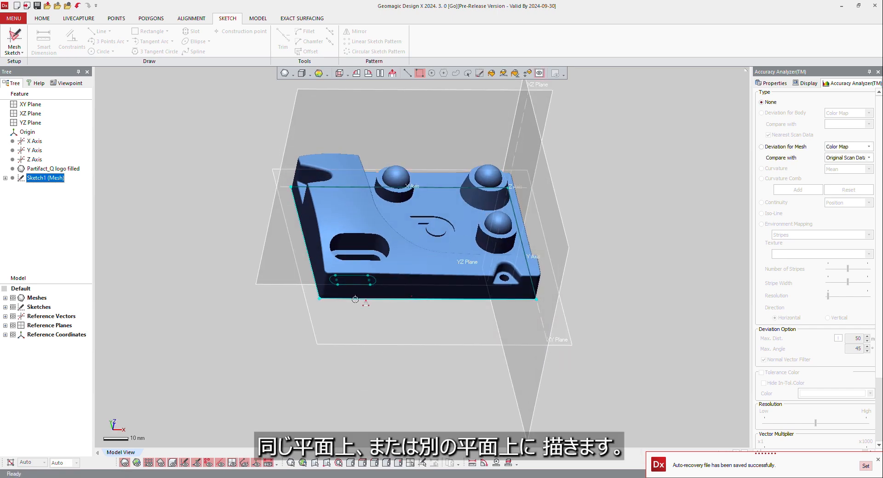
Start a mesh sketch on the YZ Plane with its section polyline offset 25 mm through the part.
right_click(548, 178)
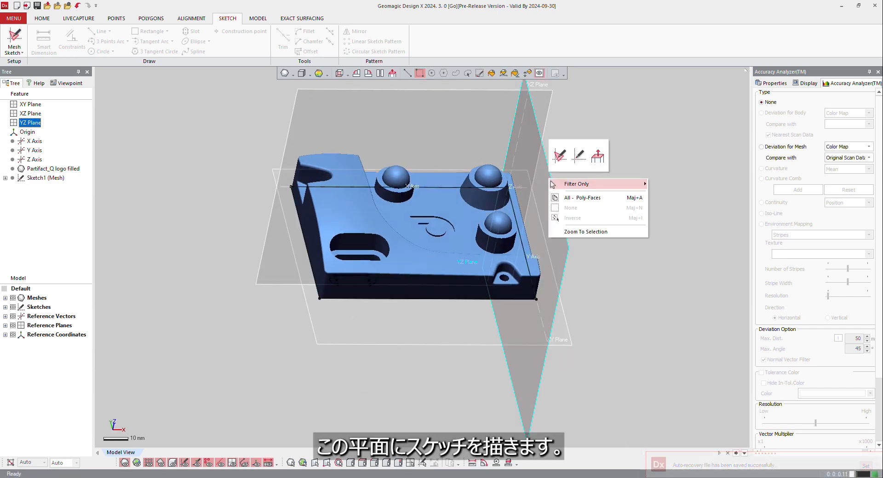
left_click(559, 157)
left_click_drag(543, 259, 498, 257)
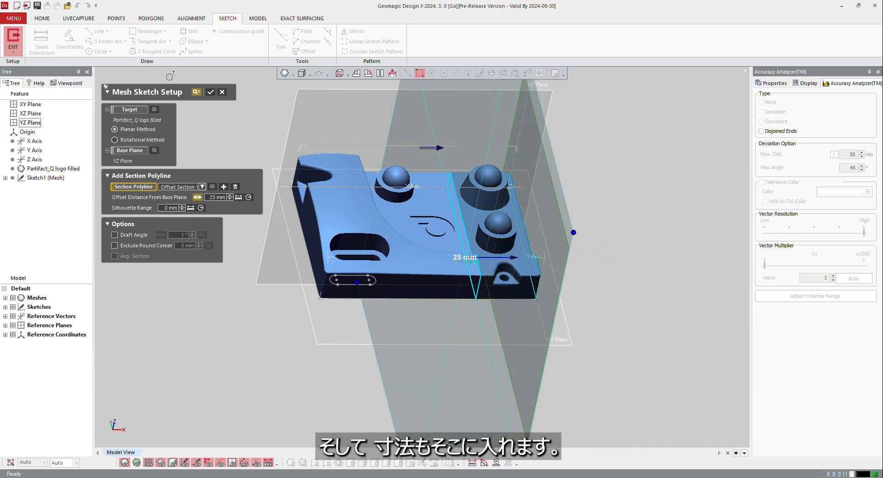
left_click(212, 94)
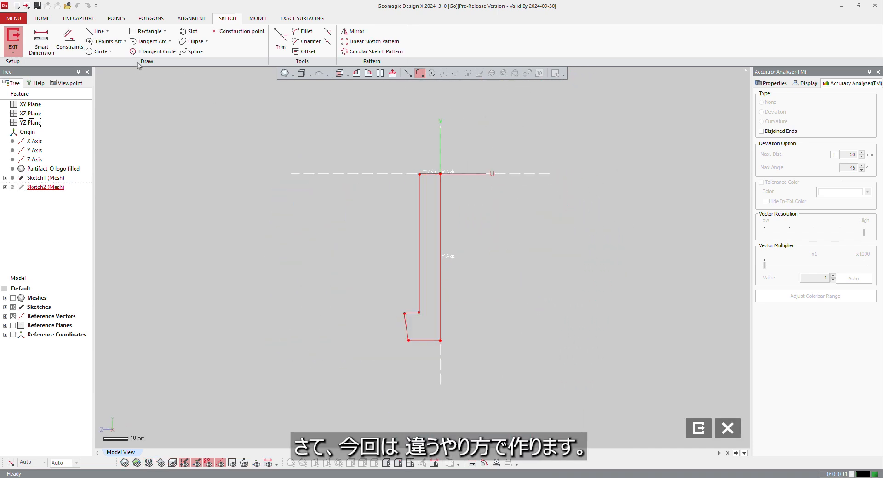
Fit straight lines to all six segments of the L-shaped section polyline using Line with Fit Polyline.
left_click(98, 31)
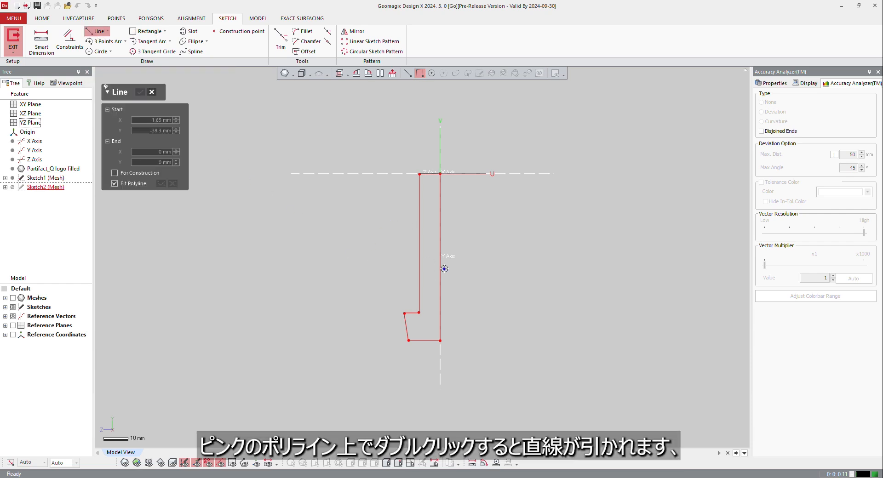
double_click(443, 269)
double_click(430, 174)
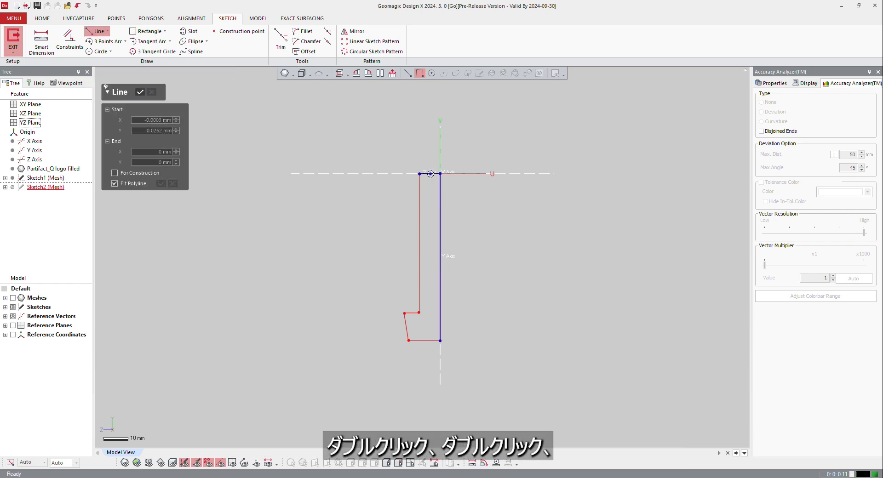
double_click(419, 199)
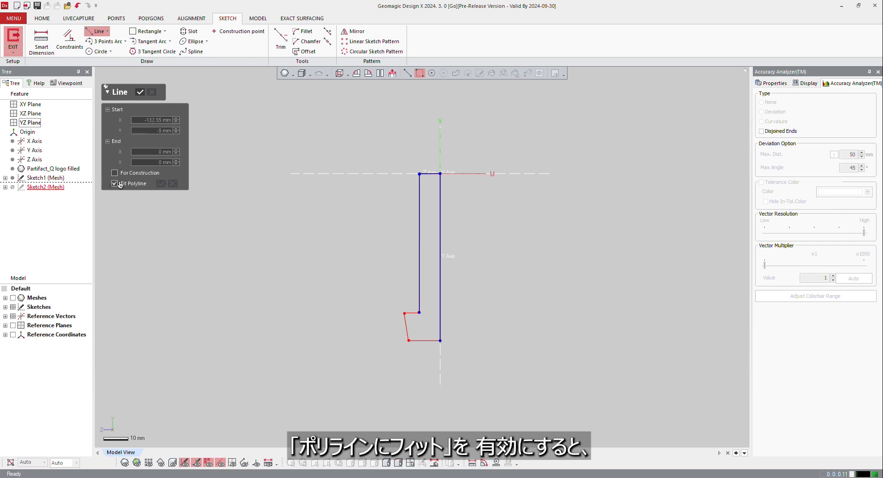
double_click(412, 313)
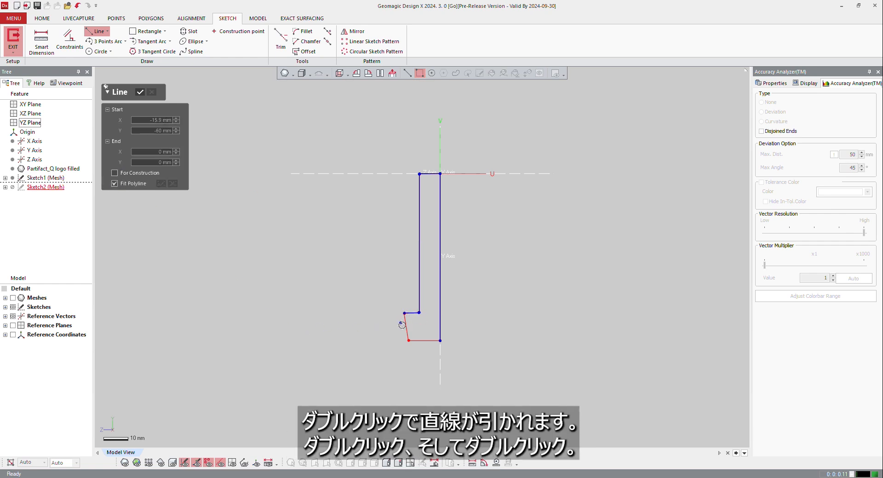
double_click(402, 326)
double_click(420, 341)
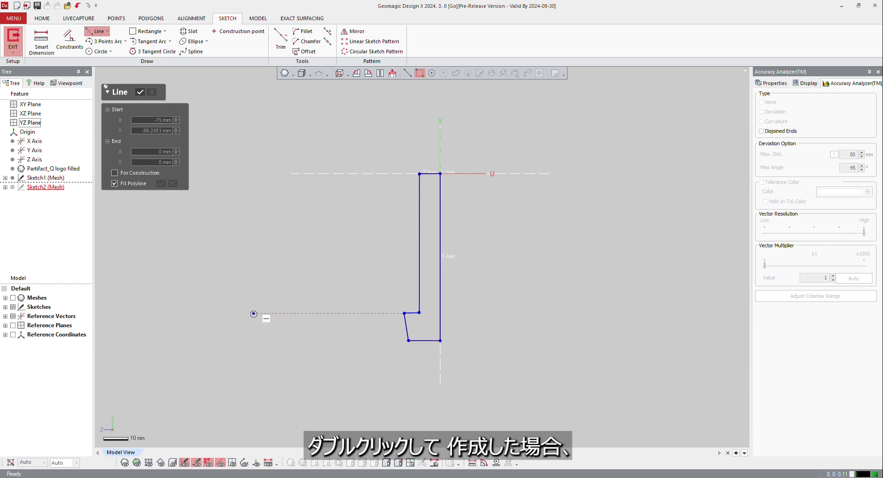
left_click(140, 91)
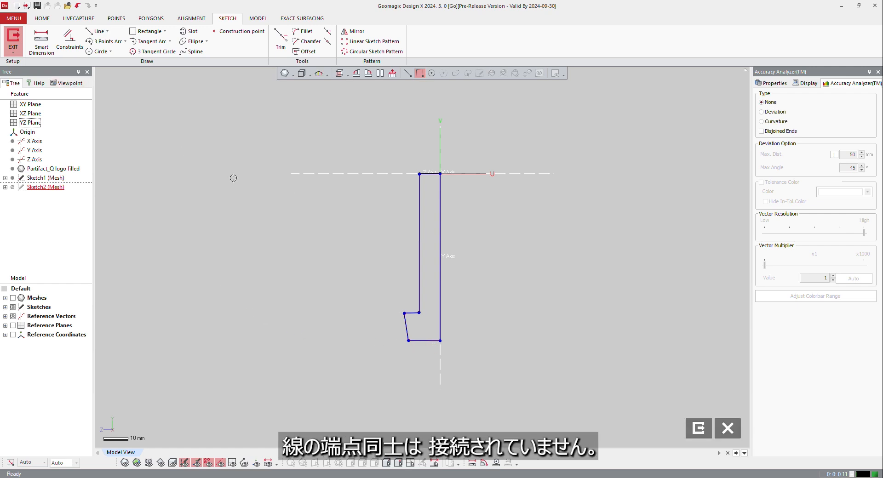
Try to select the short upper line apart from the overlapping Z Axis, moving its free endpoint along the polyline past the rounded corner.
scroll(380, 151, "up", 10)
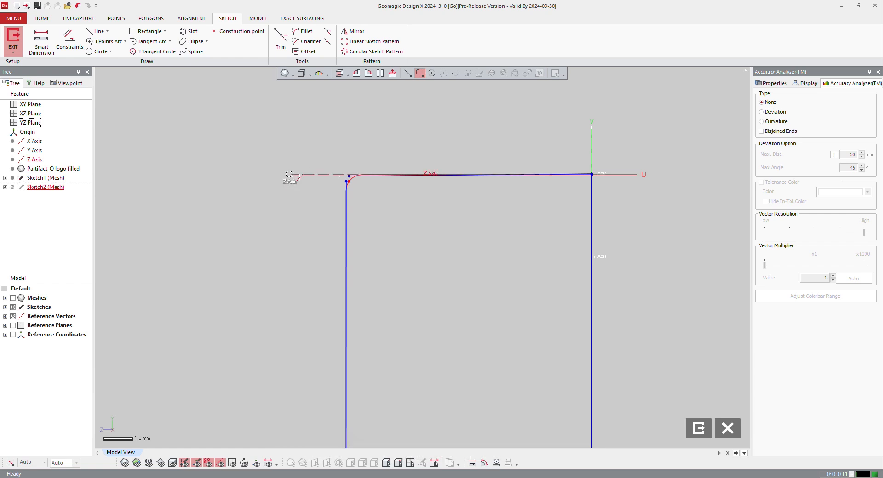
scroll(292, 170, "down", 3)
scroll(322, 179, "down", 2)
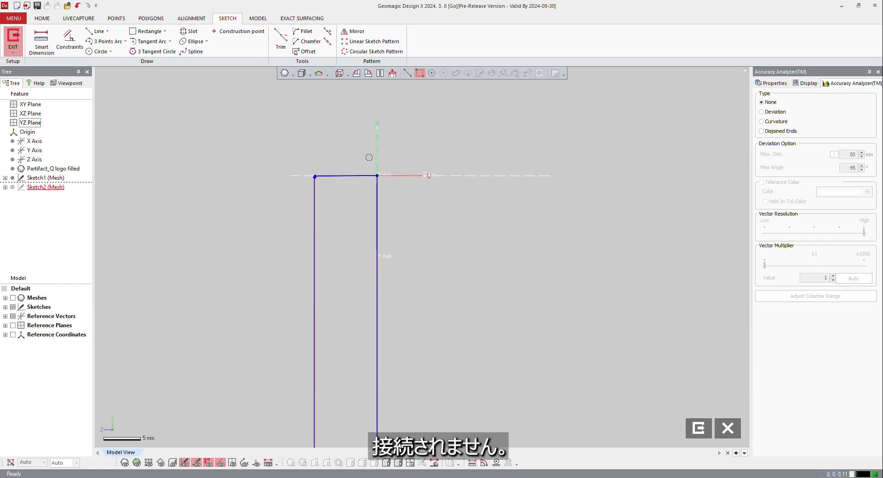
scroll(323, 171, "up", 5)
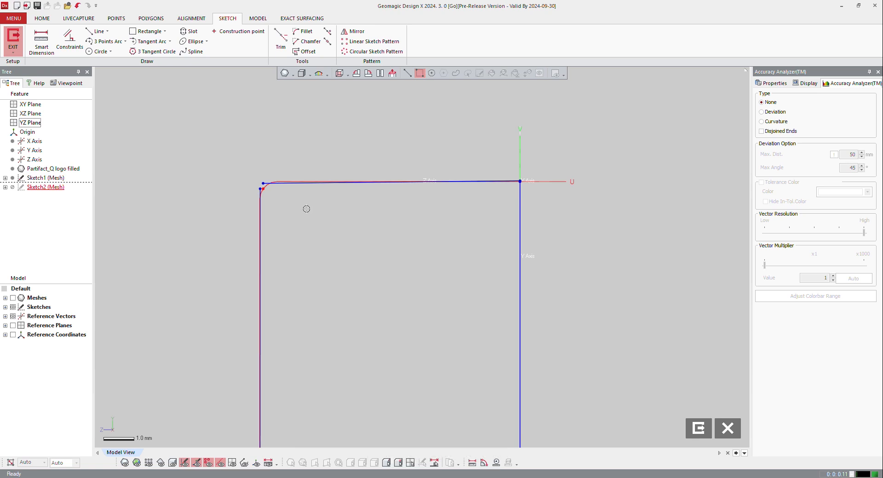
right_click(307, 186)
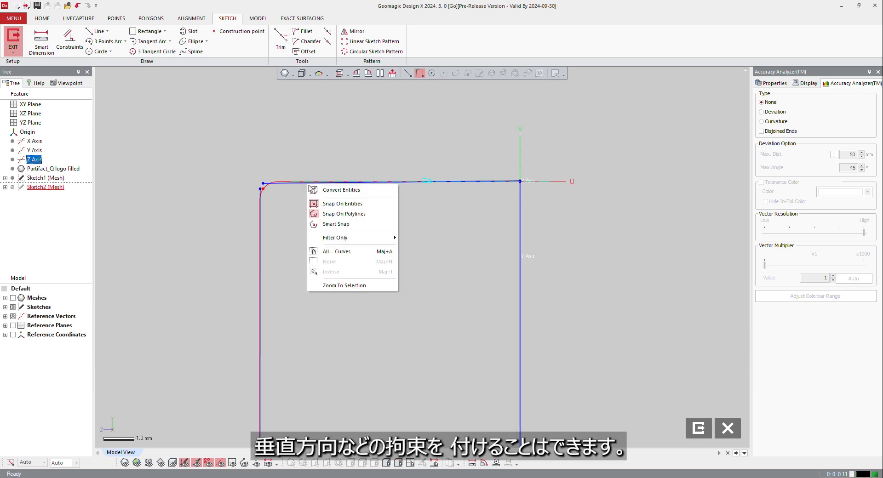
left_click(295, 182)
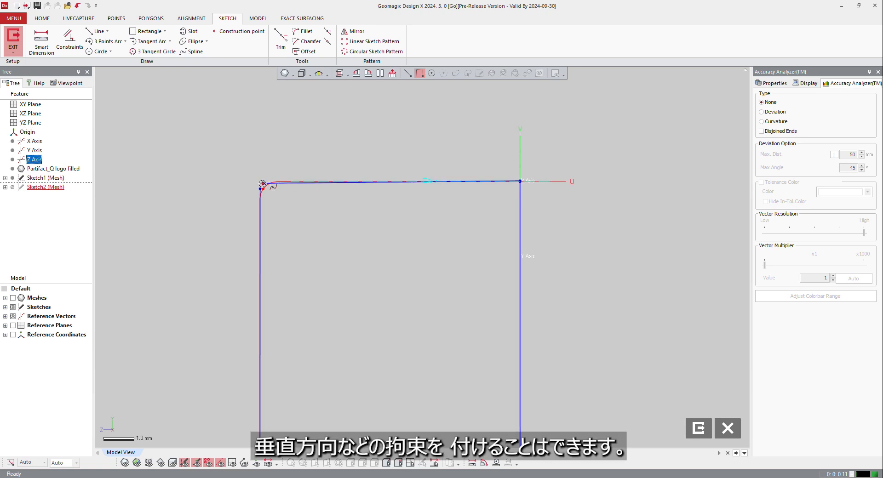
left_click_drag(263, 183, 279, 182)
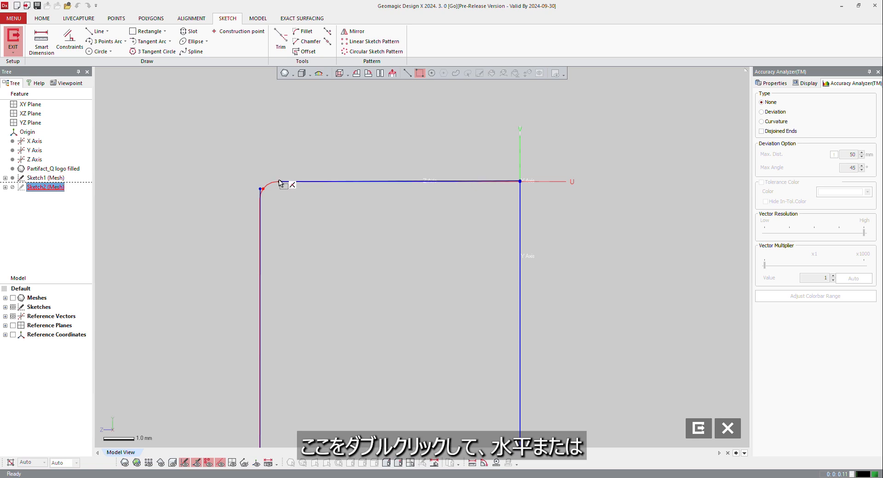
left_click(297, 181)
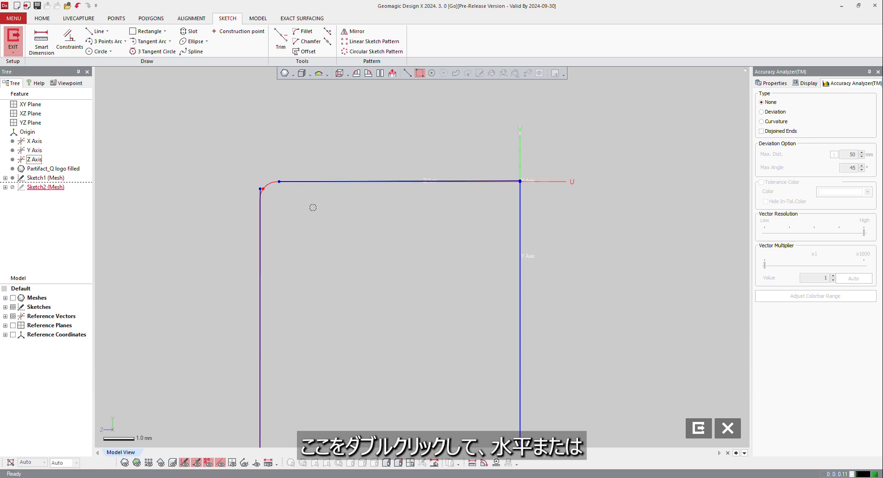
right_click(324, 182)
left_click(286, 183)
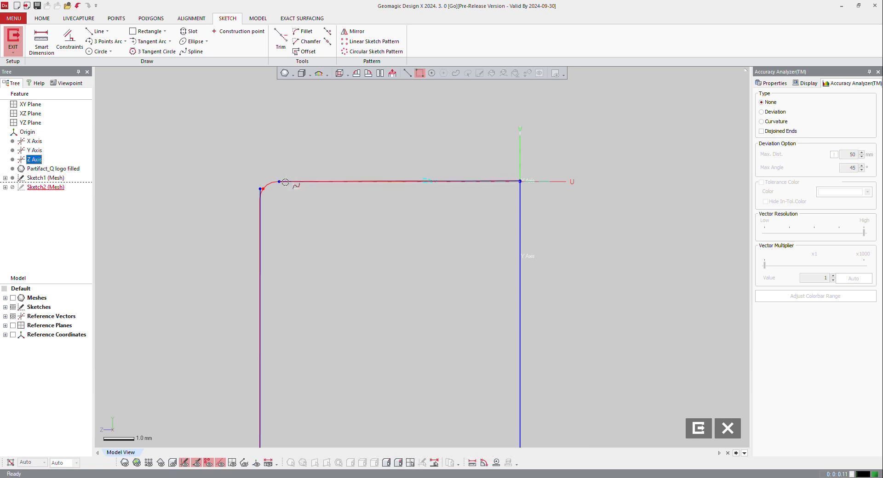
Pull the short upper line's free endpoint below the Z Axis and constrain the line horizontal.
left_click_drag(278, 183, 278, 200)
left_click(295, 199)
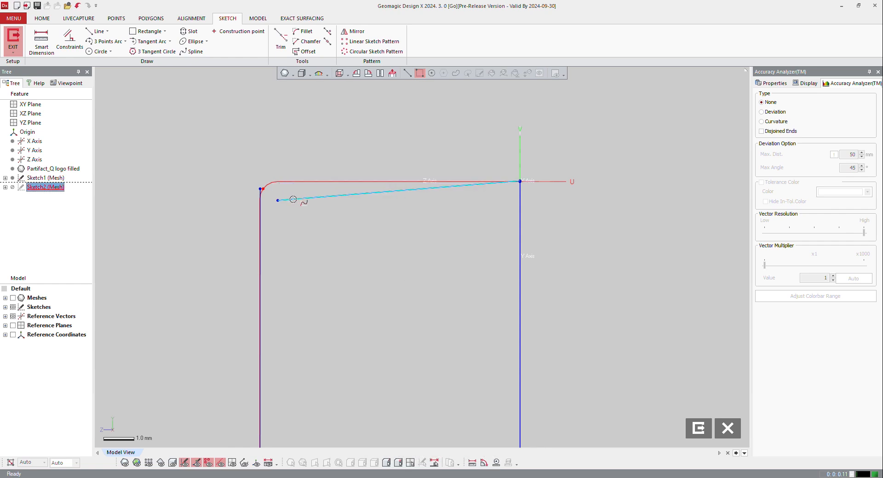
right_click(292, 200)
left_click(306, 177)
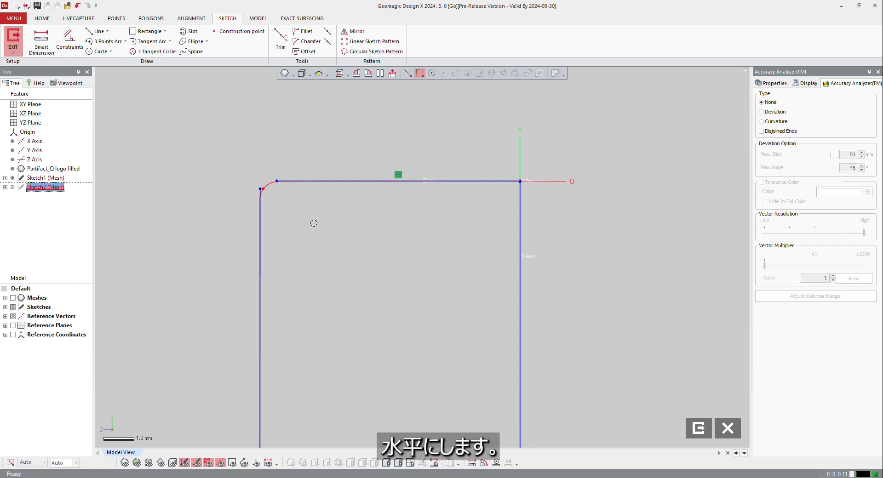
Join the profile's upper-left corner with Corner Trim across the short horizontal line and the long vertical line.
scroll(329, 195, "down", 3)
scroll(335, 179, "down", 2)
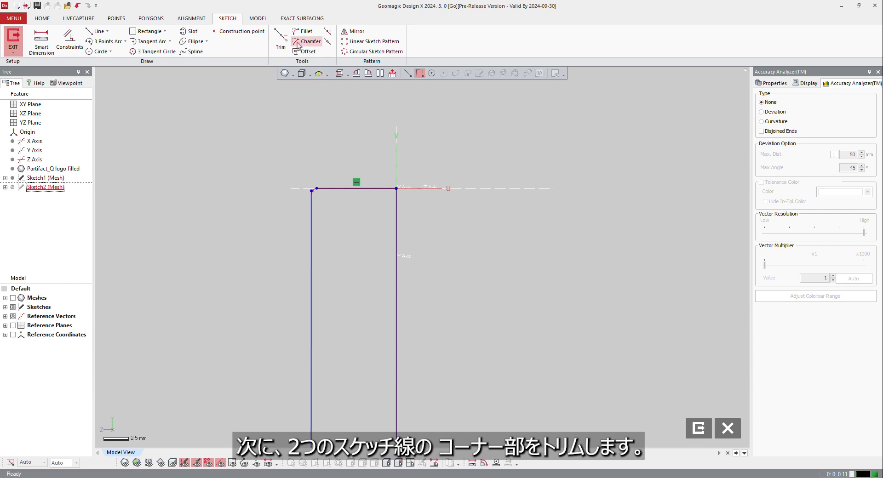
left_click(279, 49)
left_click_drag(329, 149, 270, 264)
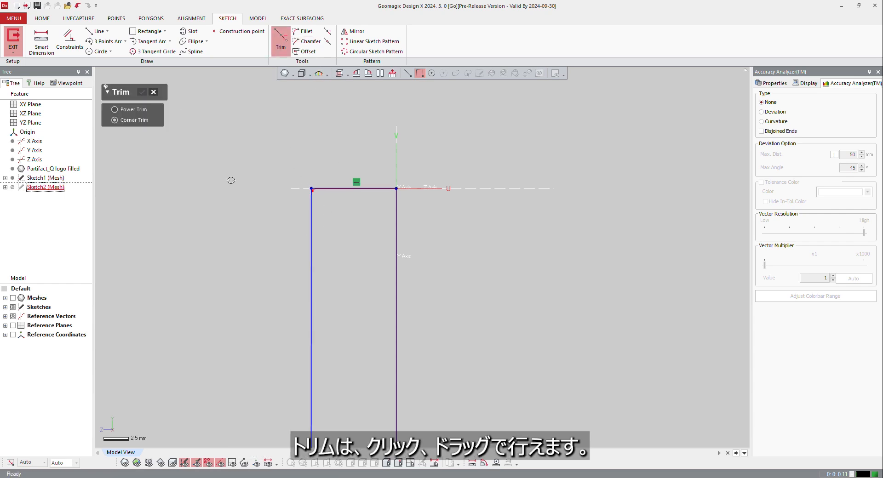
Join the open line ends at the corners of the profile's lower foot with Corner Trim.
scroll(333, 180, "down", 8)
scroll(332, 306, "up", 8)
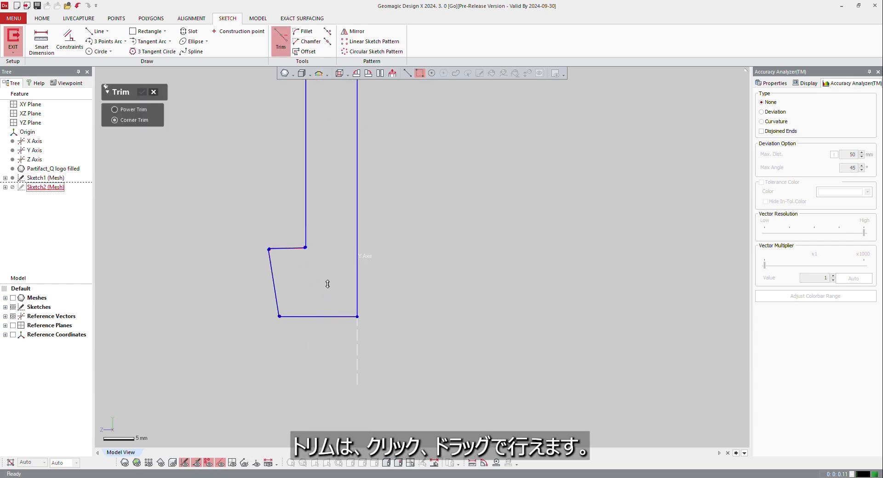
scroll(301, 248, "up", 2)
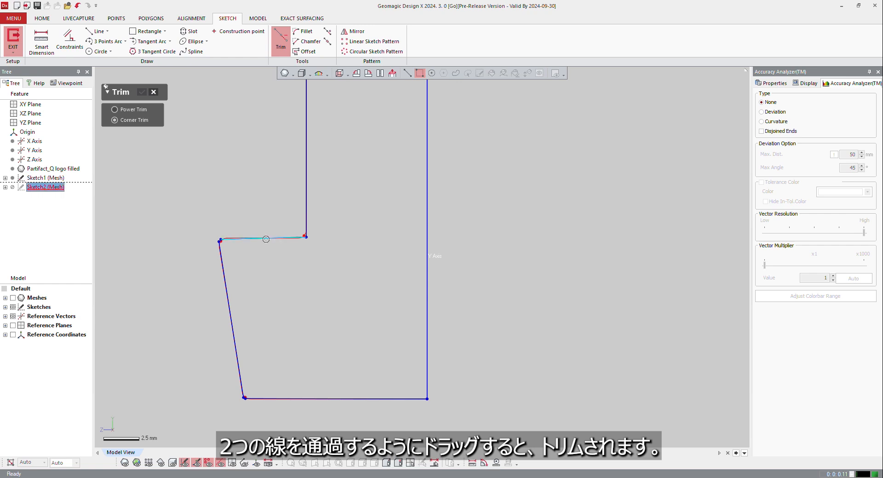
mouse_move(205, 327)
left_mouse_down()
mouse_move(303, 409)
mouse_move(331, 417)
left_mouse_up()
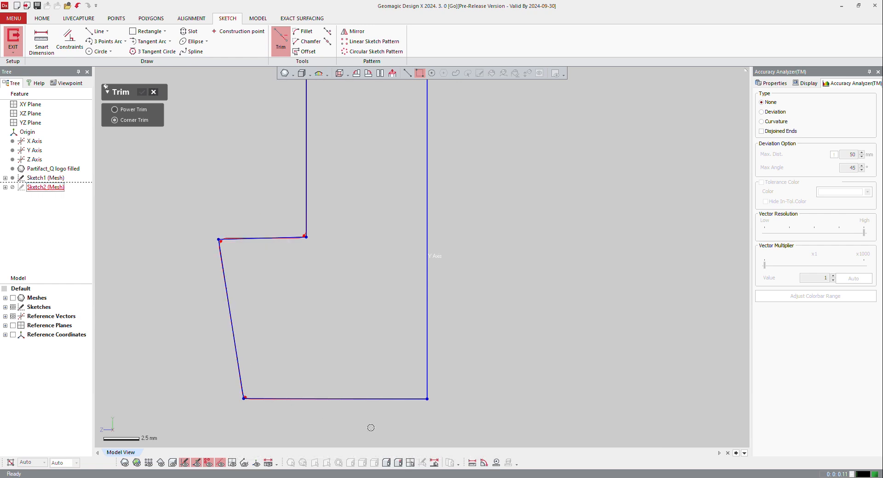
Turn on the Disjoined Ends analysis and check the profile's corners for unconnected endpoints.
scroll(371, 419, "down", 4)
scroll(390, 172, "up", 2)
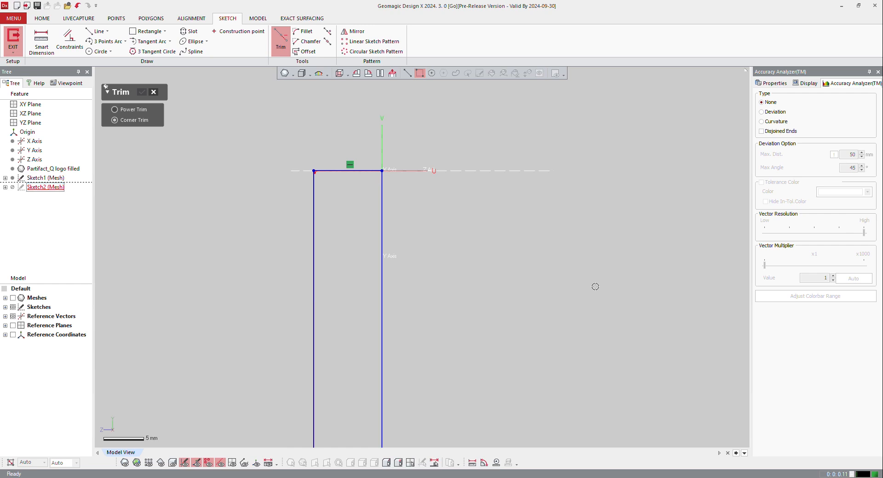
scroll(467, 202, "down", 3)
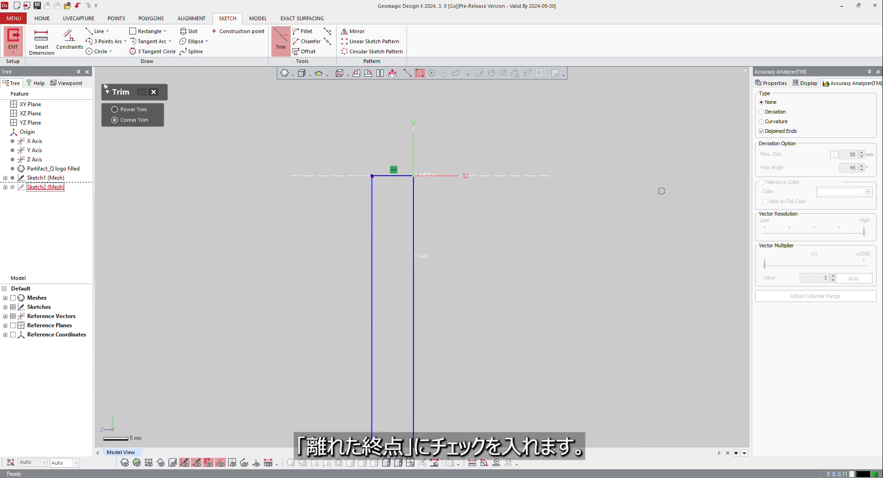
scroll(414, 220, "down", 3)
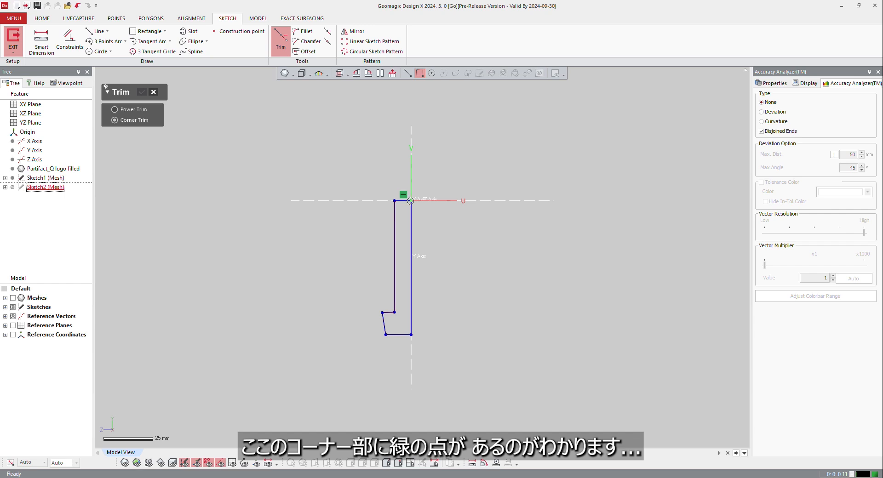
Join the profile's upper-right corner at the origin with Corner Trim across the short horizontal line and the long vertical line.
scroll(410, 201, "up", 4)
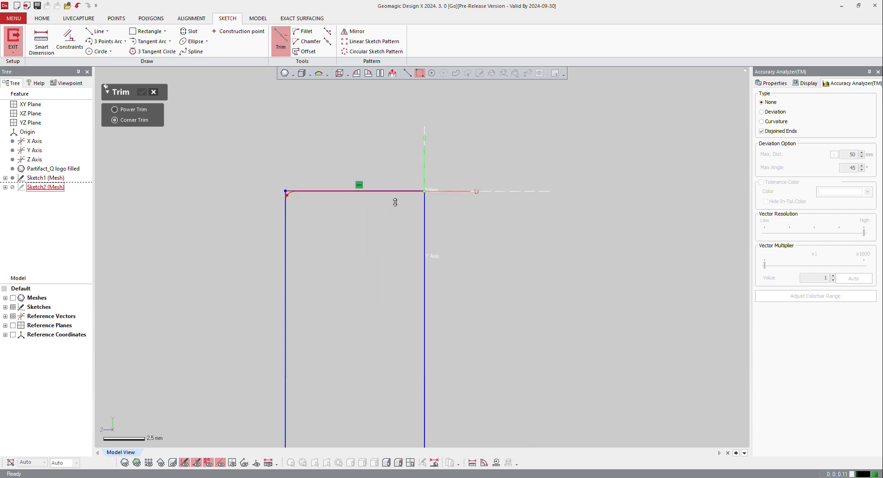
scroll(401, 198, "up", 2)
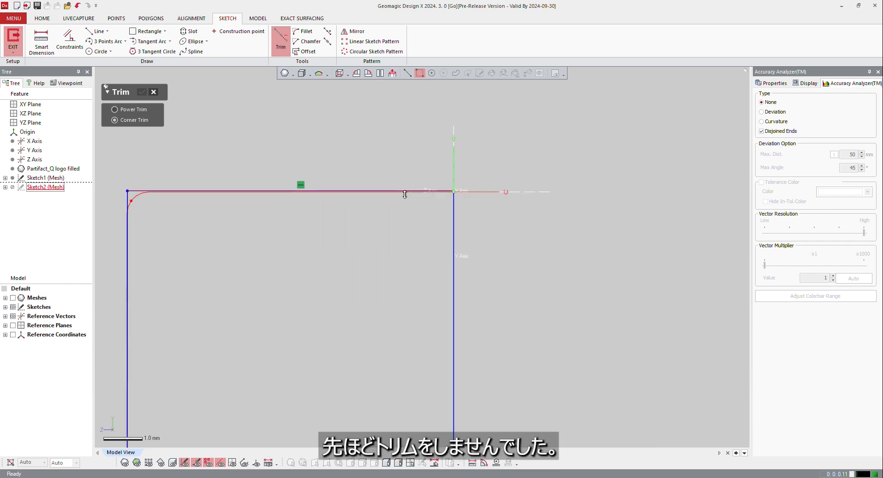
left_click(406, 191)
left_click(454, 239)
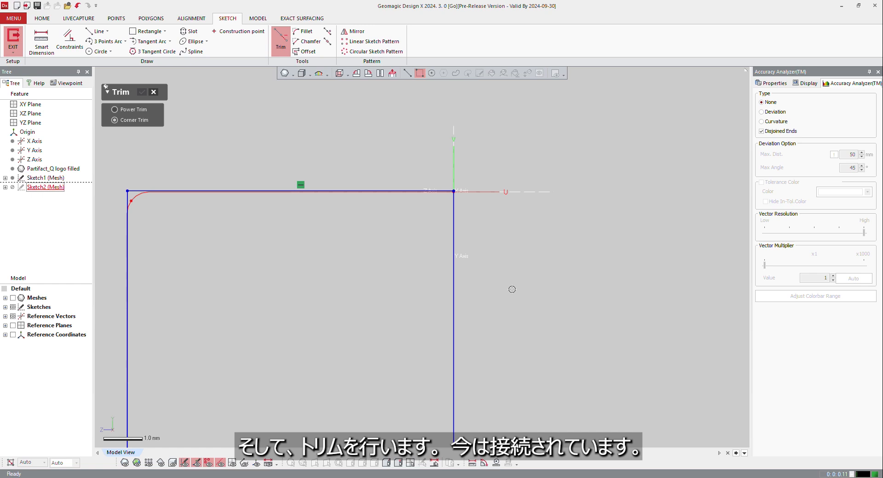
key("Escape")
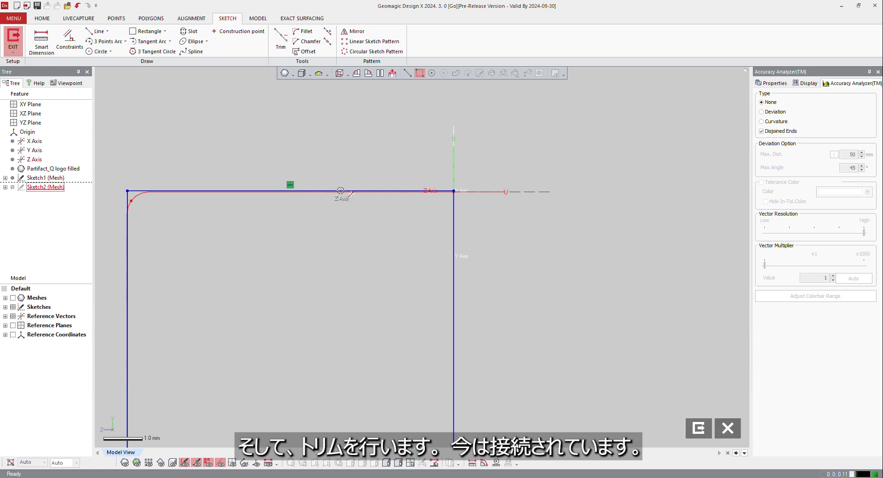
Align the short upper line with the Z Axis, attach its right endpoint to the origin and exit the sketch.
left_click(337, 192)
mouse_move(328, 190)
left_mouse_down()
mouse_move(323, 212)
mouse_move(317, 192)
left_mouse_up()
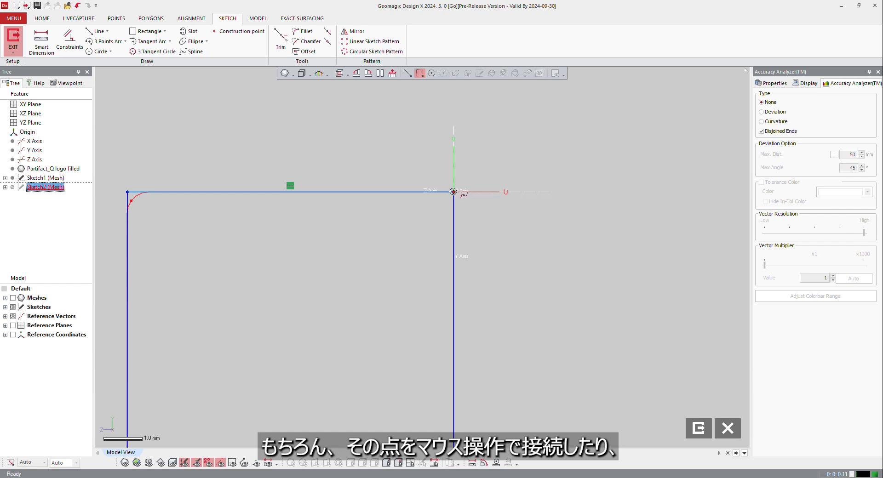
mouse_move(454, 192)
left_mouse_down()
mouse_move(436, 195)
mouse_move(454, 192)
left_mouse_up()
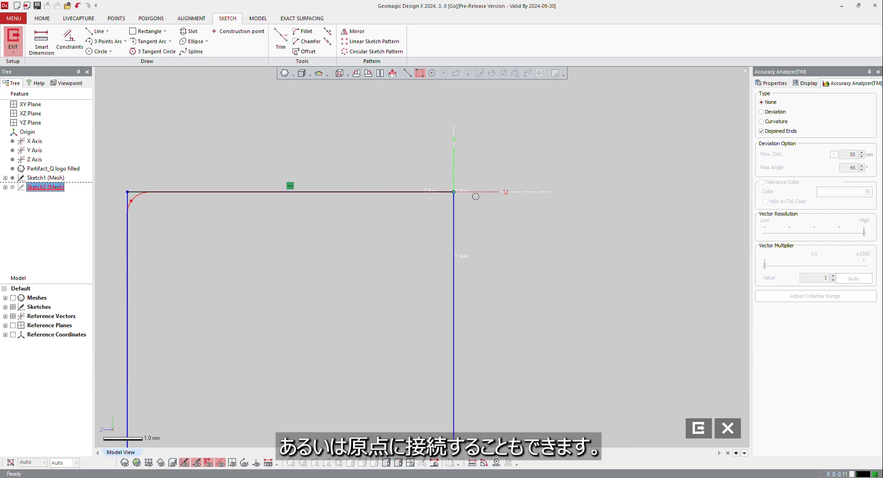
scroll(476, 196, "down", 10)
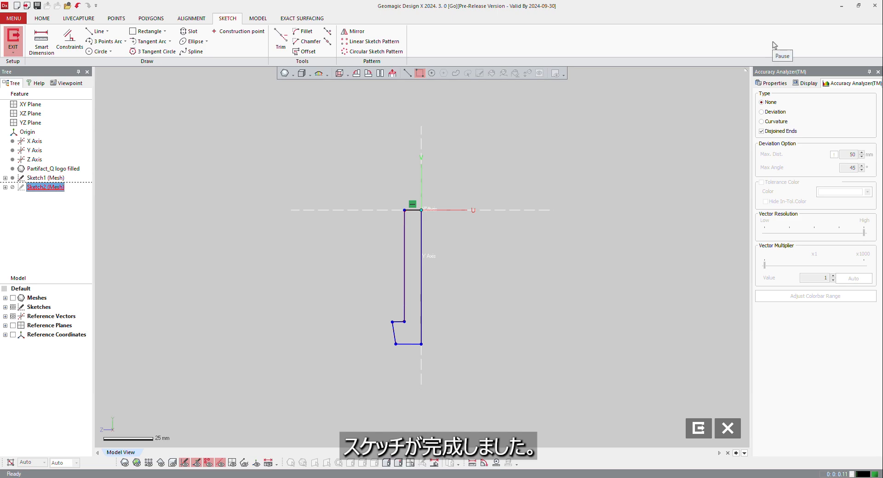
left_click(13, 36)
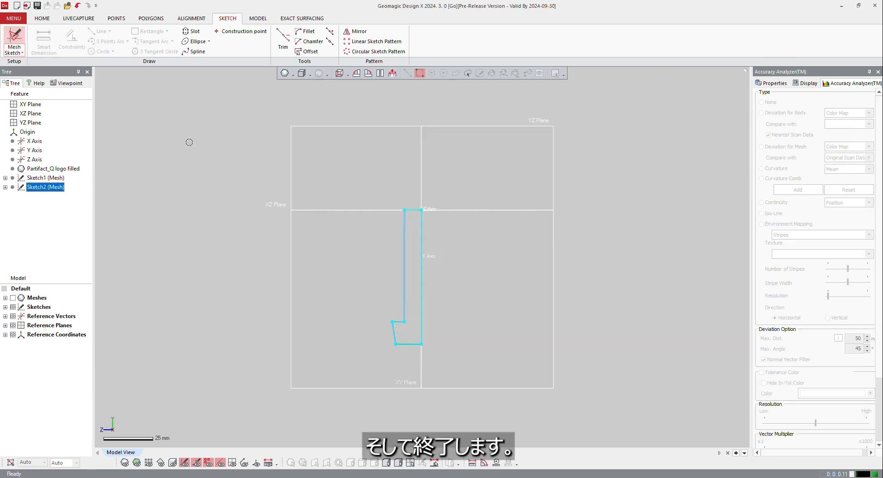
Examine the finished side profile against the mesh and the three domed bosses from several angles.
scroll(469, 202, "down", 3)
mouse_move(473, 201)
right_mouse_down()
mouse_move(368, 244)
mouse_move(384, 221)
right_mouse_up()
scroll(403, 230, "up", 6)
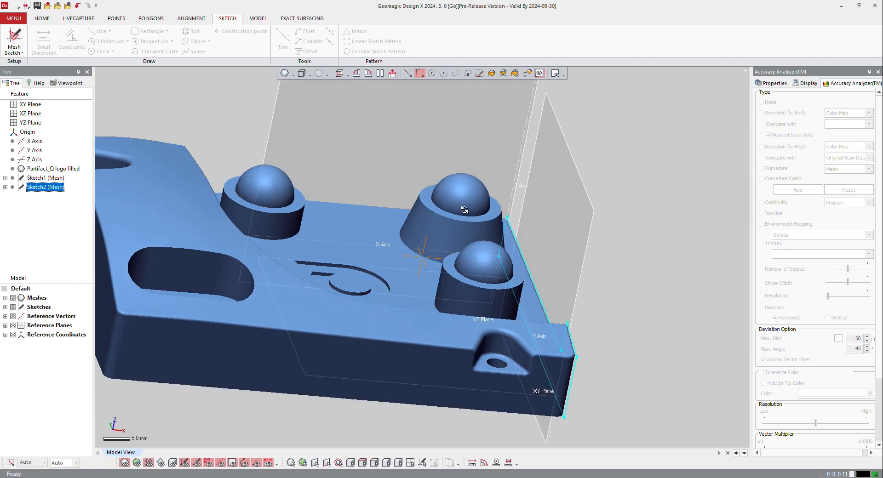
right_click_drag(464, 210, 425, 214)
scroll(512, 228, "down", 3)
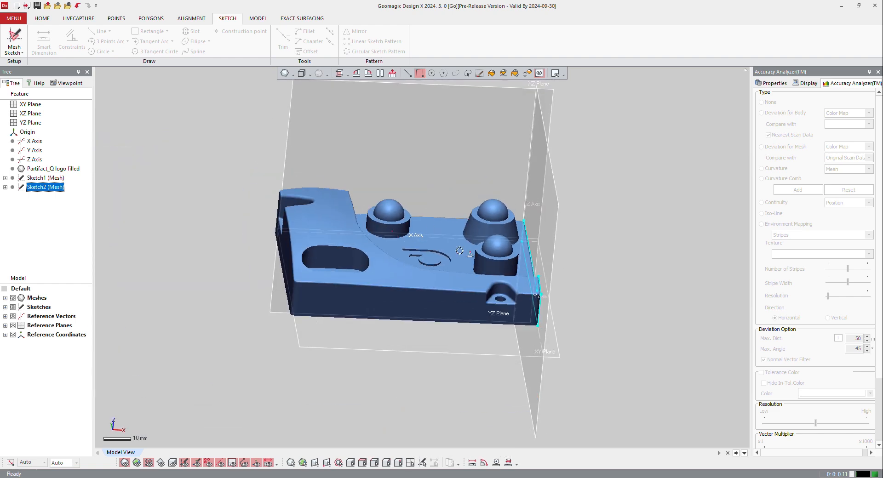
right_click_drag(460, 250, 439, 298)
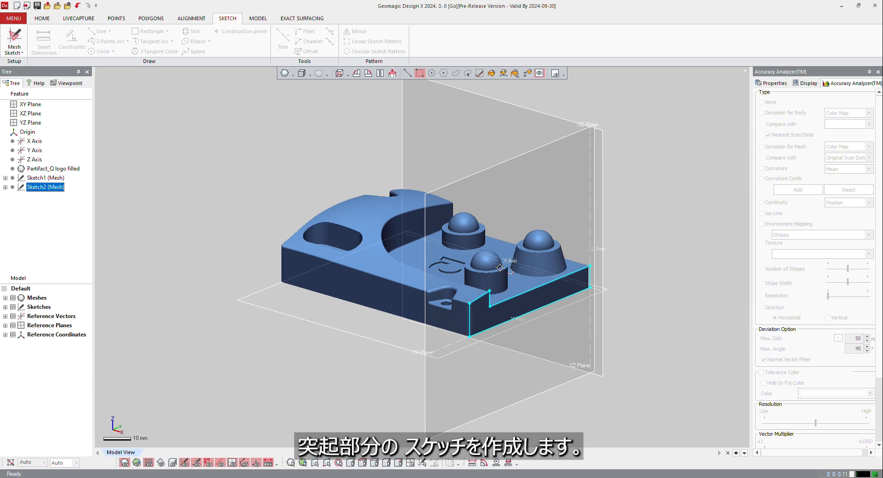
scroll(543, 252, "up", 5)
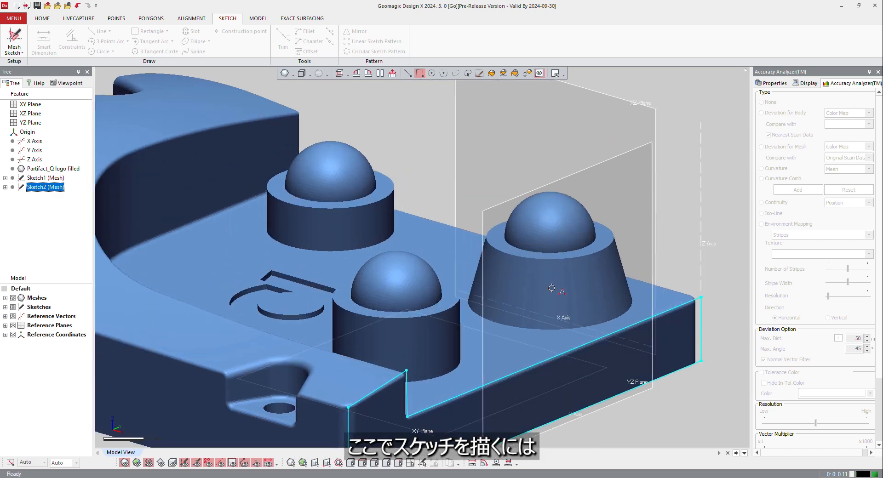
scroll(552, 288, "down", 3)
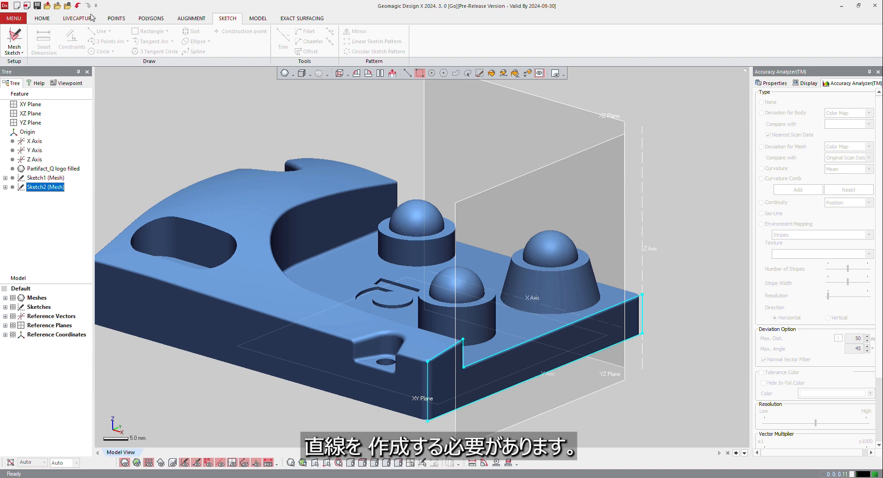
Add a reference vector through the tapered boss by applying Find Cone Axis to its conical mesh face.
left_click(45, 21)
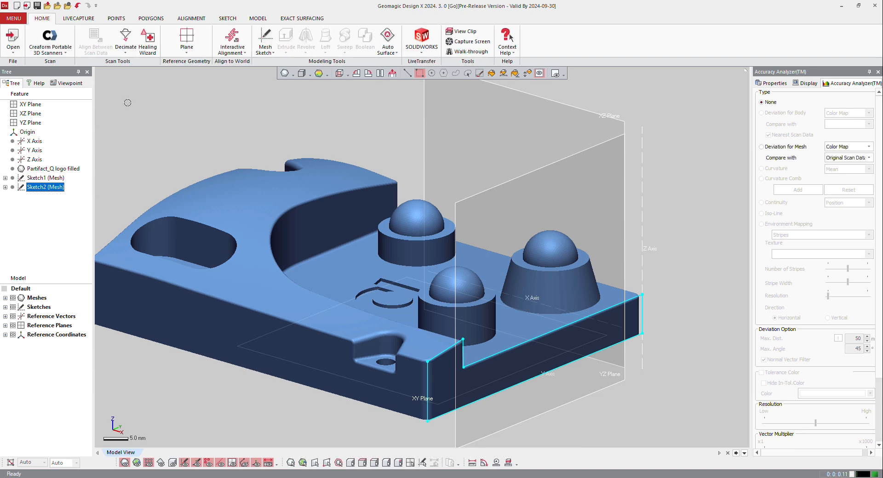
left_click(245, 52)
left_click(187, 40)
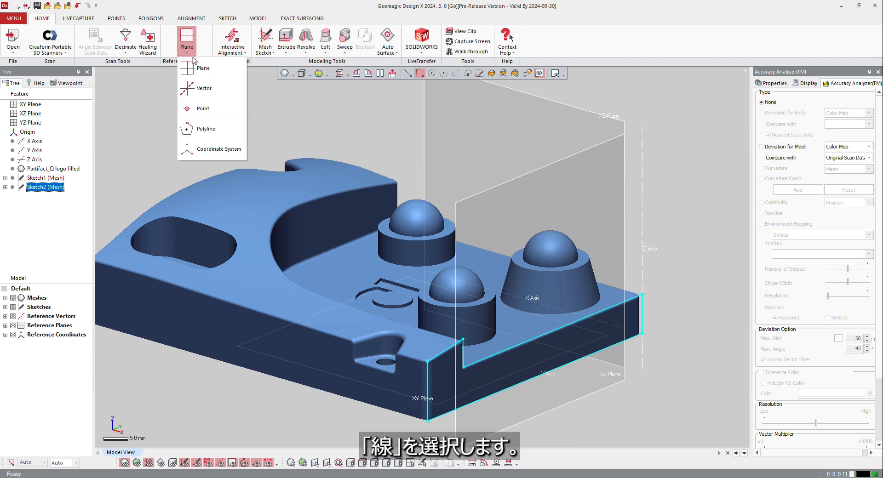
left_click(201, 89)
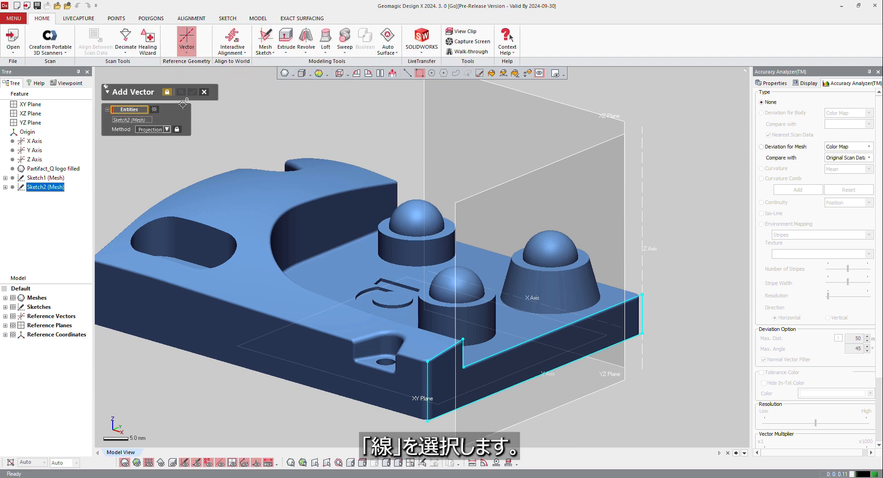
left_click(155, 130)
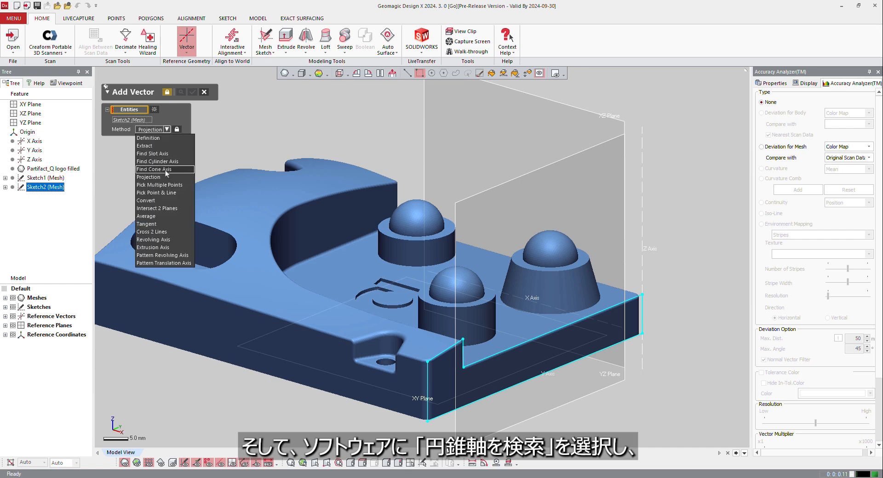
left_click(164, 170)
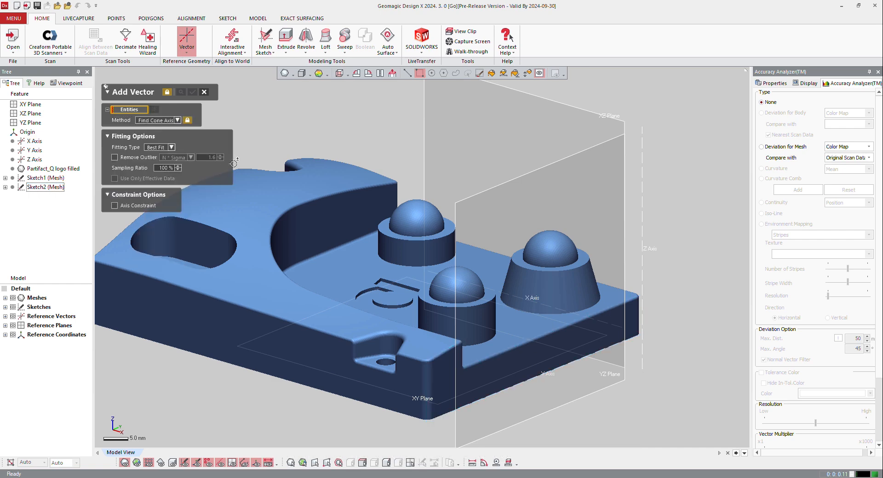
left_click(569, 283)
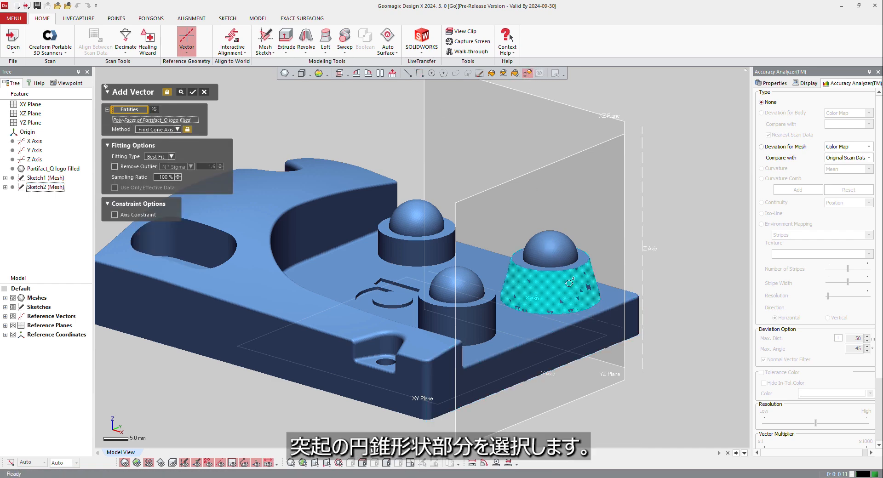
left_click(180, 92)
right_click_drag(459, 199, 200, 104)
left_click(181, 93)
right_click_drag(276, 184, 540, 194)
scroll(540, 194, "up", 3)
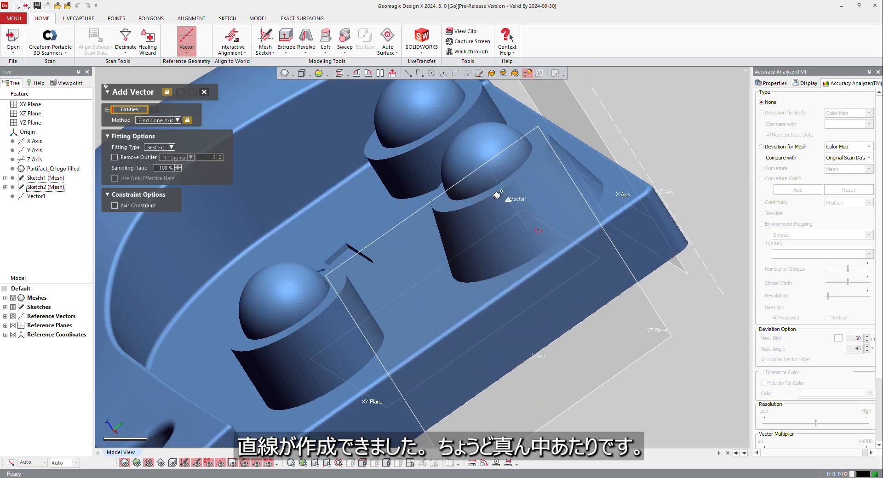
scroll(297, 111, "down", 3)
key("Escape")
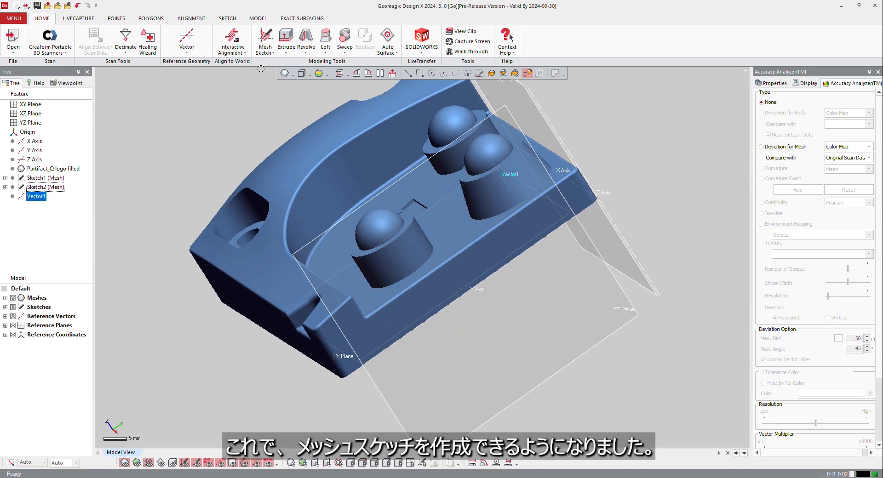
Set up a mesh sketch with the Rotational Method, using Vector1 as central axis and the YZ Plane as base plane.
left_click(268, 53)
left_click(271, 70)
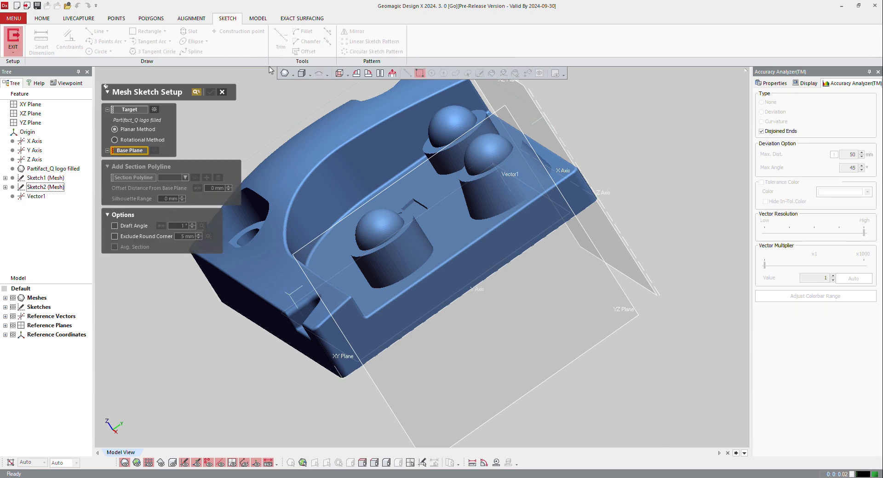
left_click(125, 141)
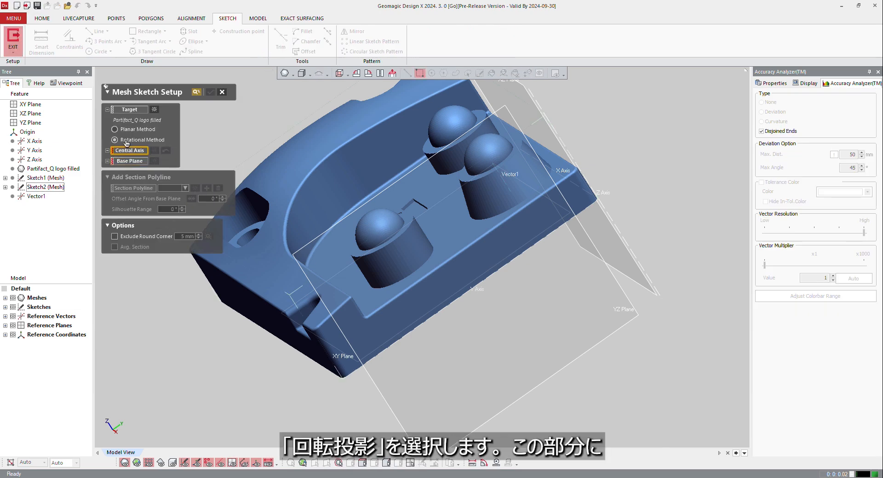
scroll(460, 184, "down", 3)
mouse_move(414, 225)
right_mouse_down()
mouse_move(495, 198)
mouse_move(540, 214)
right_mouse_up()
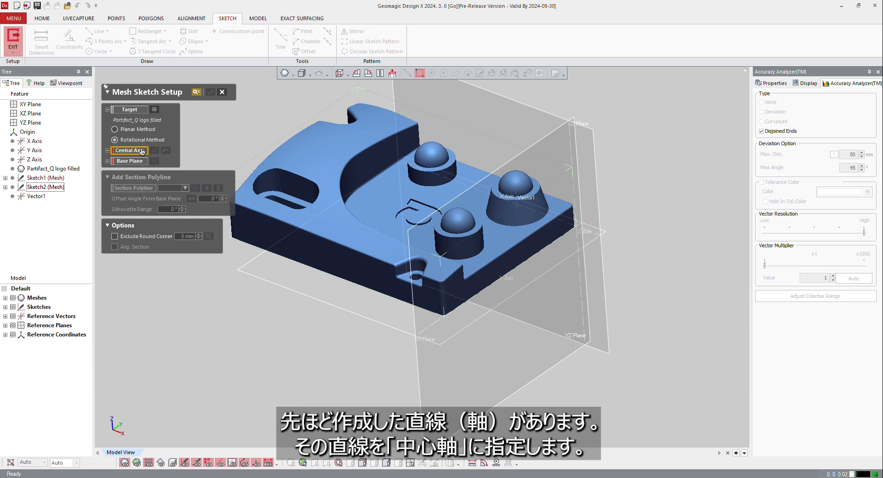
left_click(36, 196)
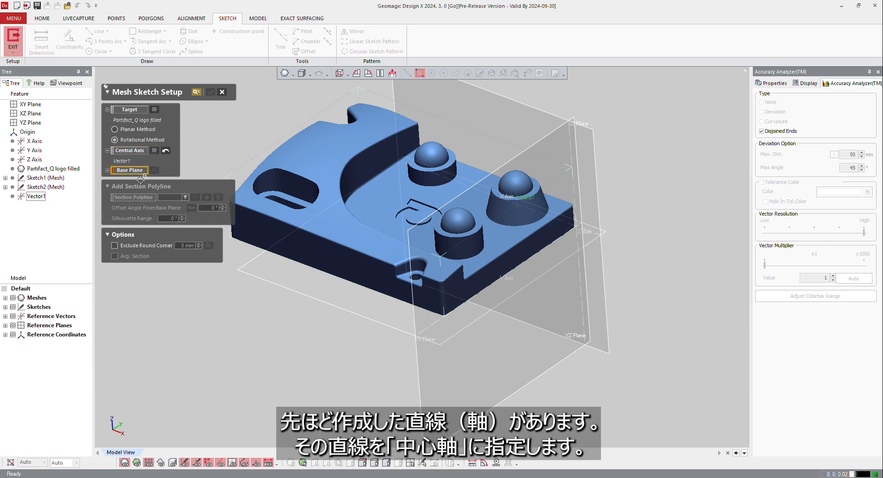
left_click(482, 183)
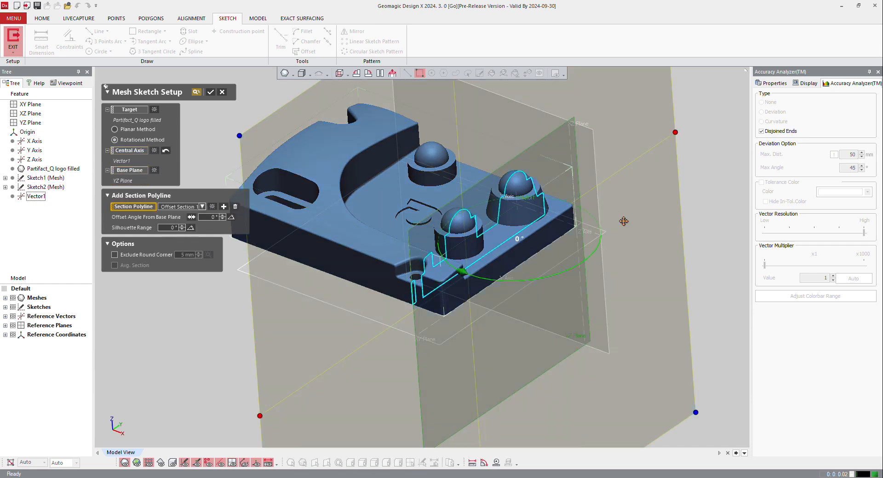
Rotate the section plane around the vector to a 42.5° offset from the base plane and accept the mesh sketch setup.
mouse_move(403, 195)
right_mouse_down()
mouse_move(522, 238)
mouse_move(498, 274)
right_mouse_up()
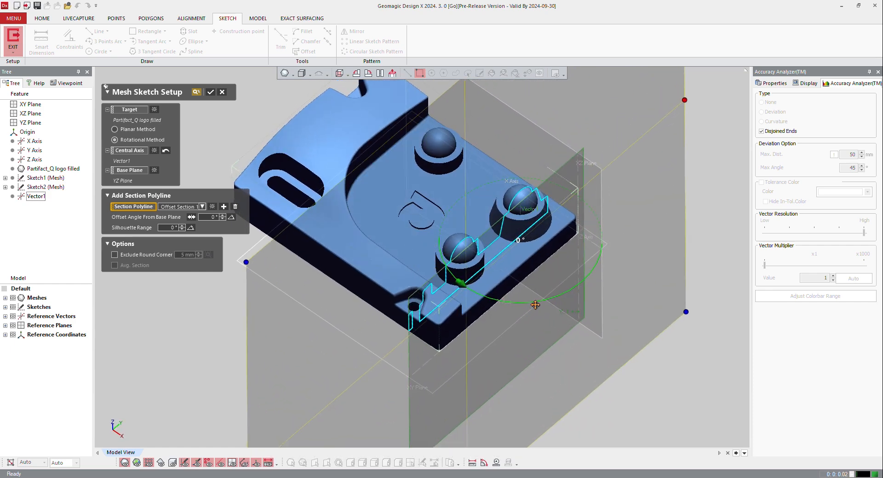
left_click_drag(535, 305, 557, 291)
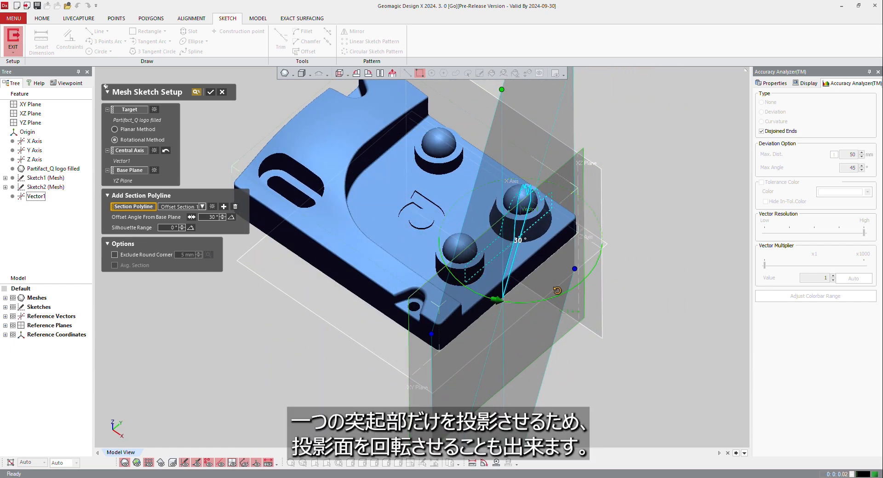
right_click_drag(482, 250, 459, 236)
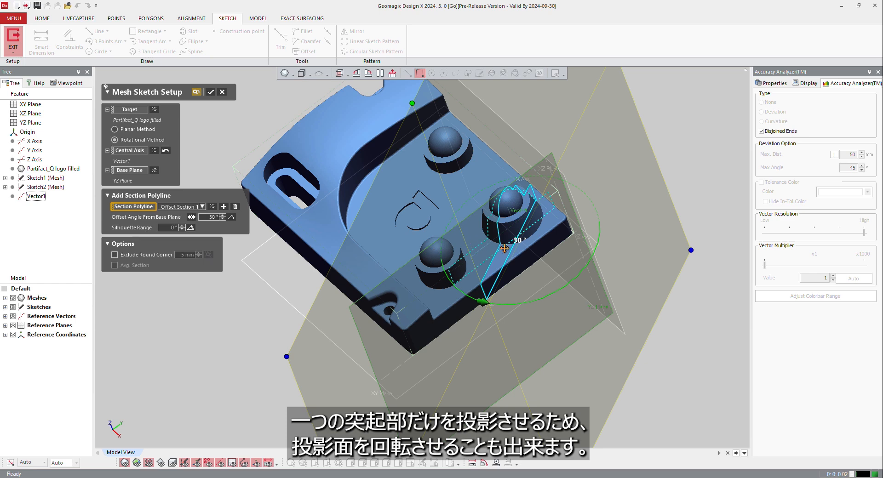
right_click_drag(571, 249, 442, 274)
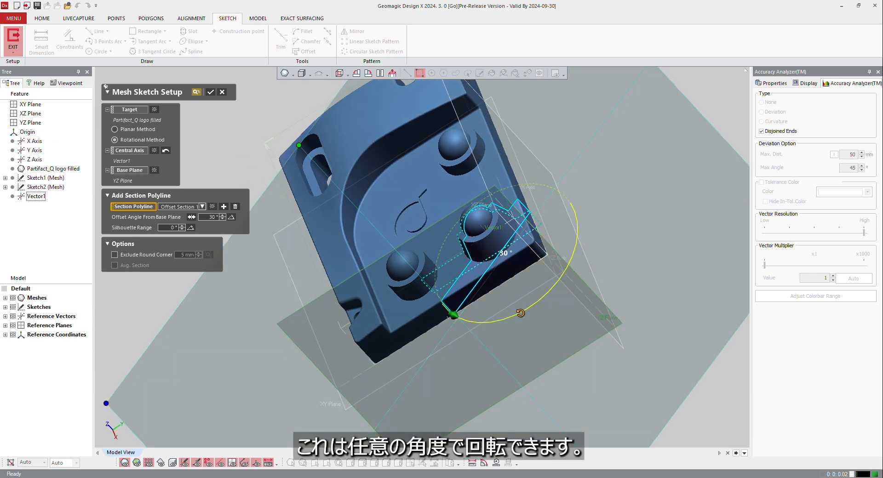
left_click_drag(523, 314, 527, 289)
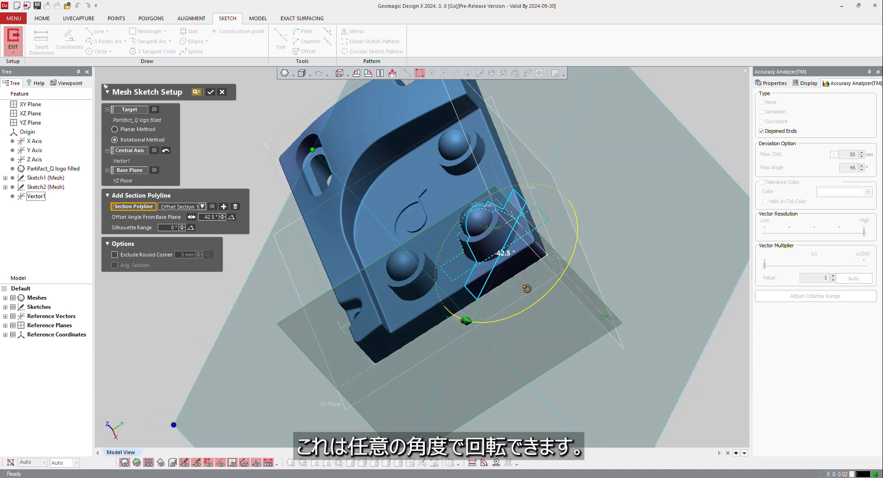
left_click(210, 93)
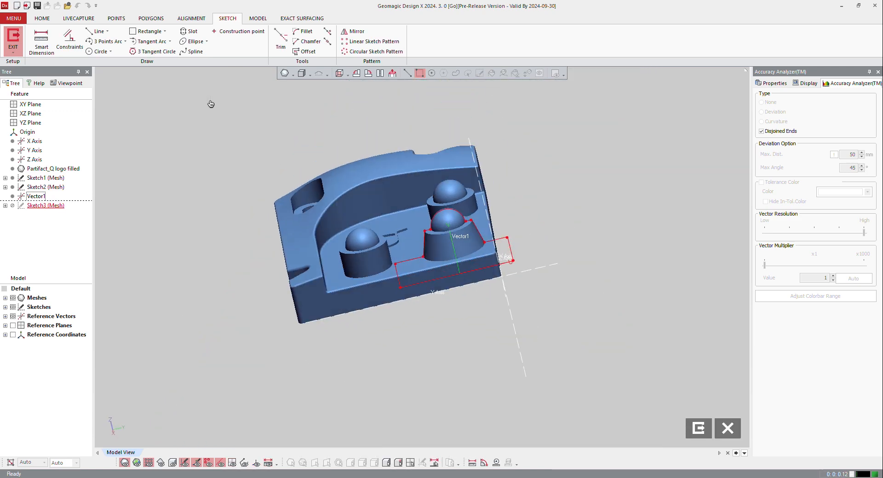
Convert Vector1 into a sketch centre line and stretch its ends above the dome and down into the base section.
scroll(465, 250, "up", 5)
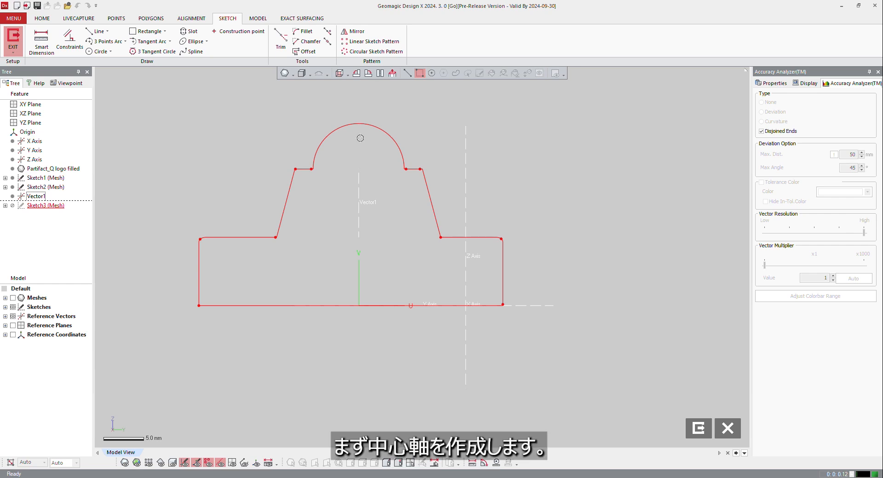
right_click(361, 183)
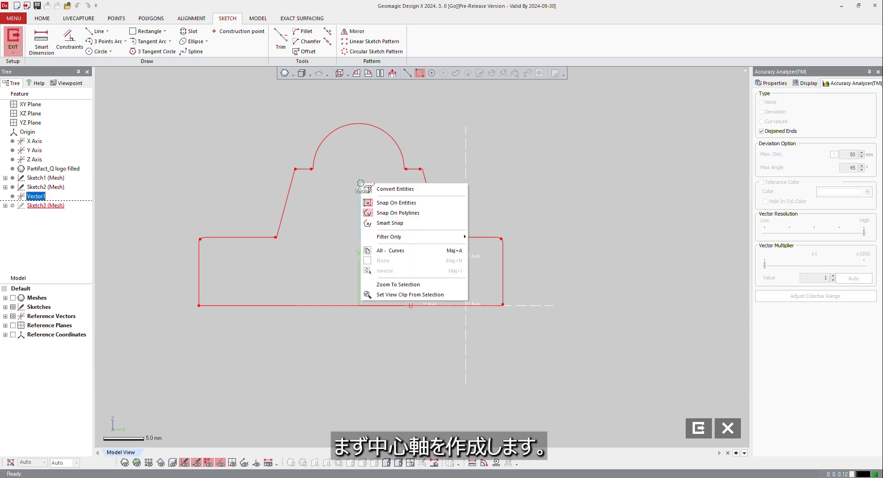
left_click(334, 189)
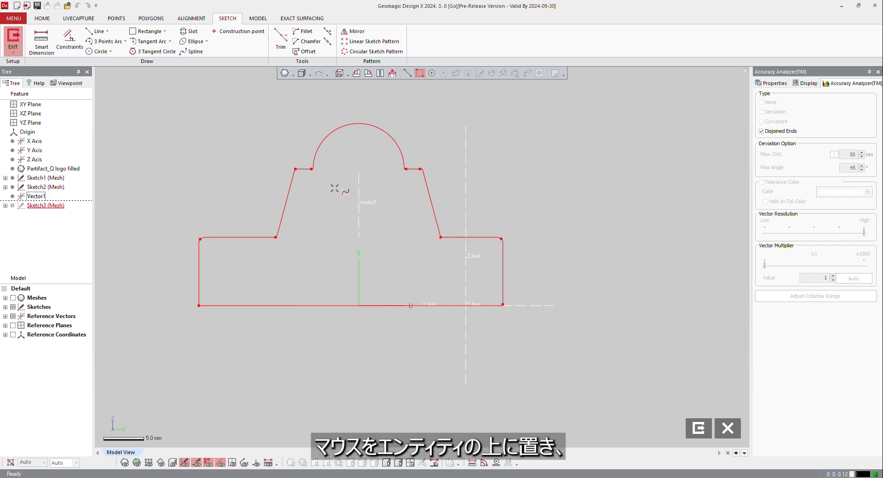
right_click(359, 188)
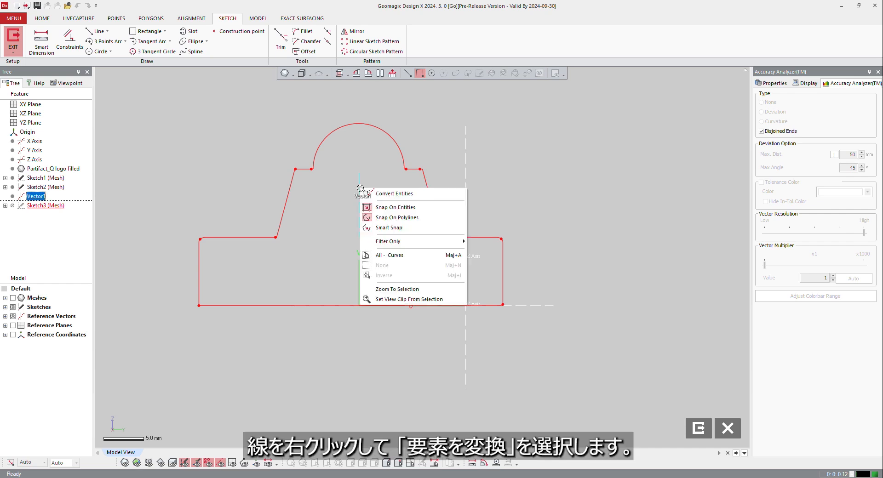
left_click(388, 193)
key("ctrl+9")
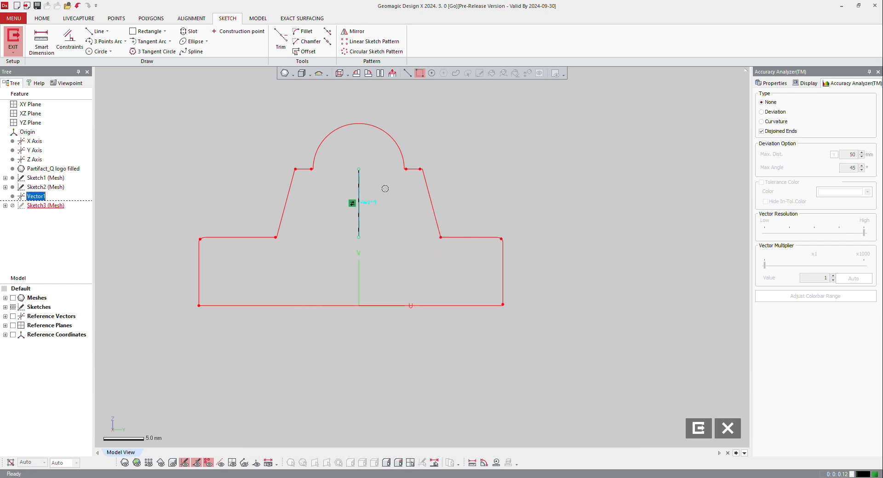
key("Escape")
left_click_drag(355, 170, 358, 105)
left_click_drag(357, 238, 354, 290)
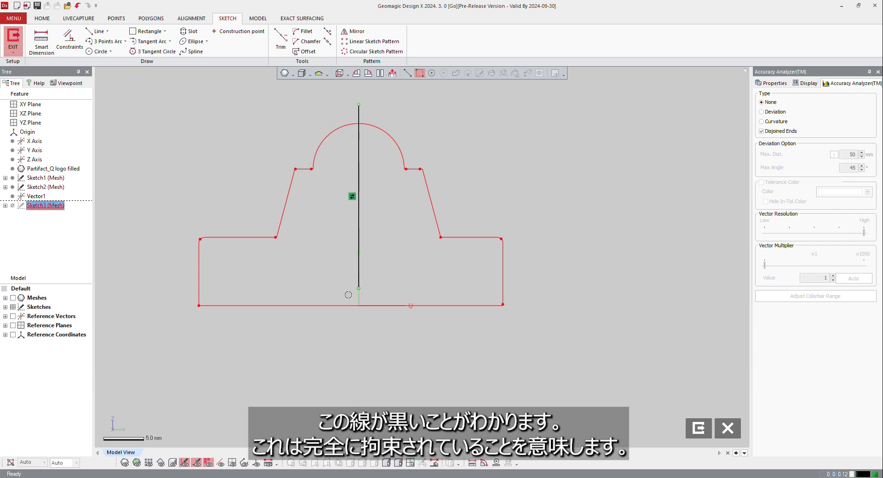
Draw a horizontal line about 13.3 mm long from the centre line's lower end, inside the base section.
left_click(98, 32)
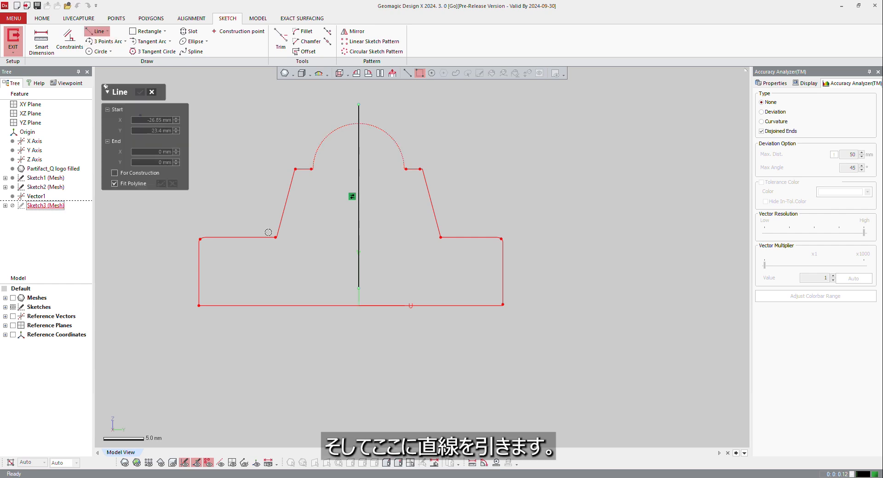
left_click(359, 288)
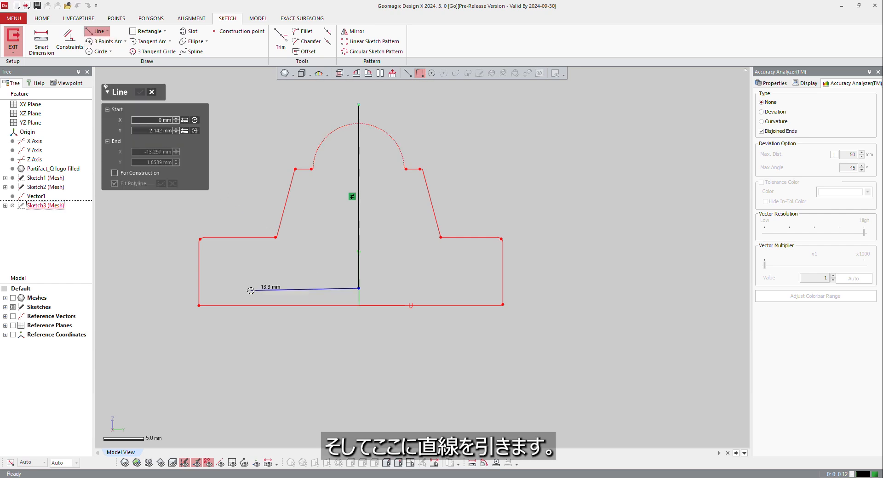
left_click(252, 286)
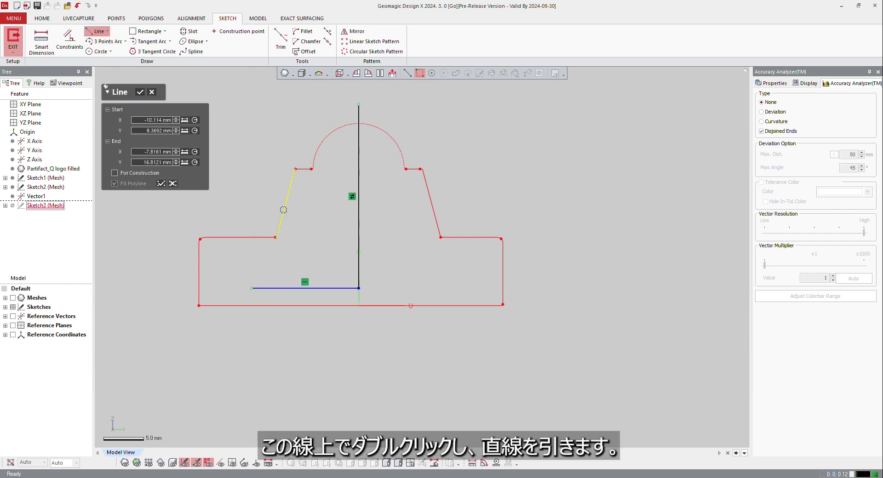
Fit a line to the slanted section edge on the same side of the boss as the horizontal base line.
double_click(285, 201)
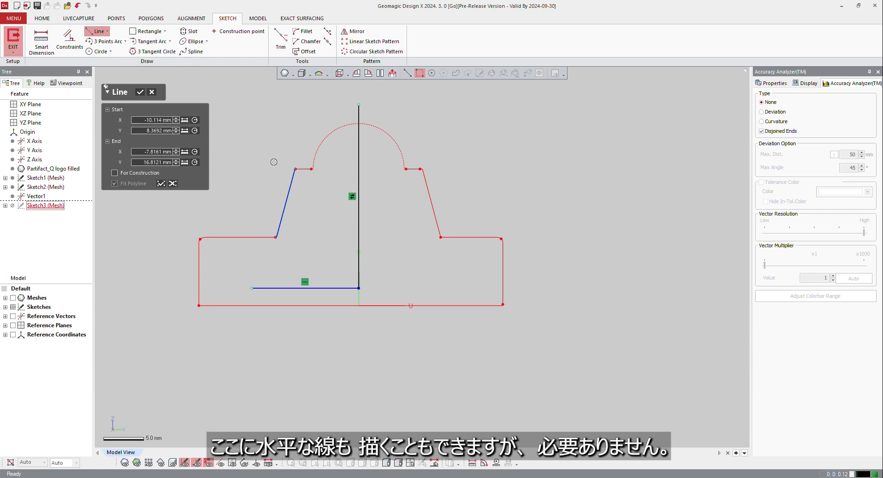
key("Escape")
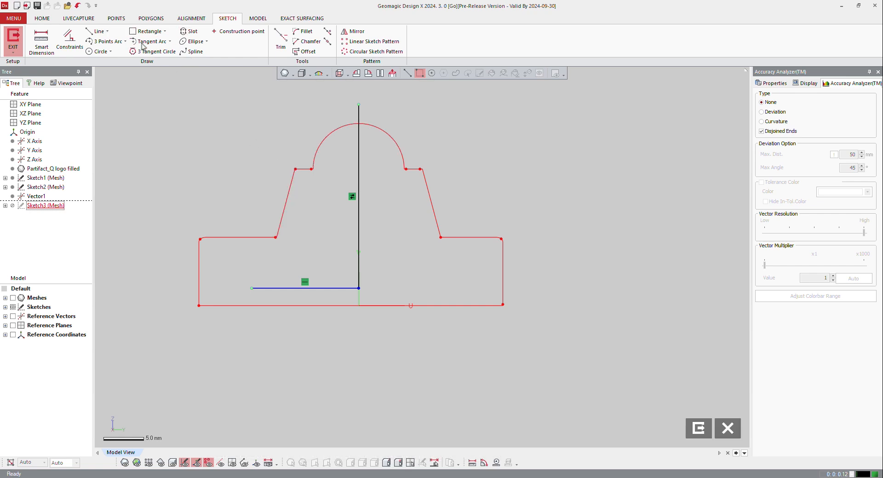
left_click(98, 33)
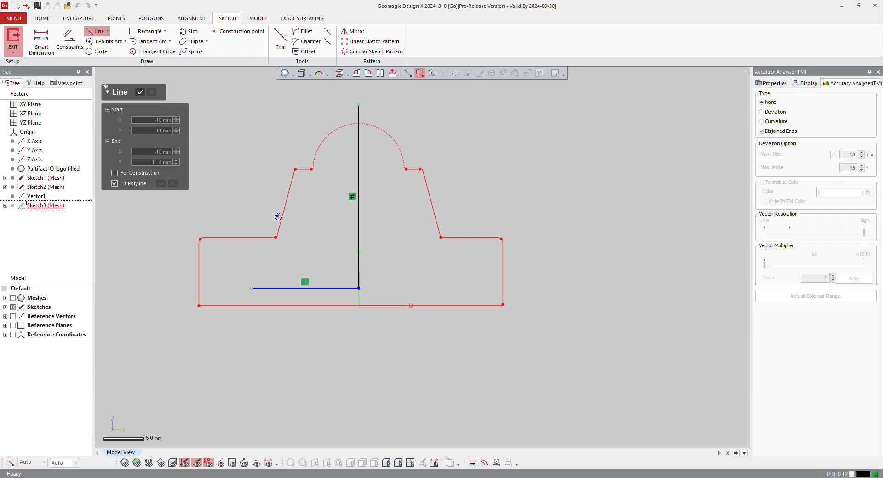
double_click(280, 221)
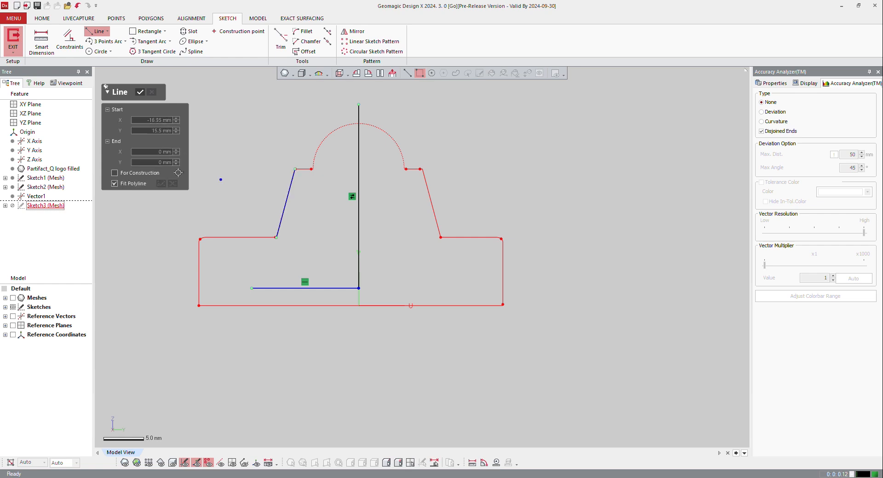
Draw a horizontal line across the small shoulder beside the dome and align it with the section polyline.
left_click(264, 164)
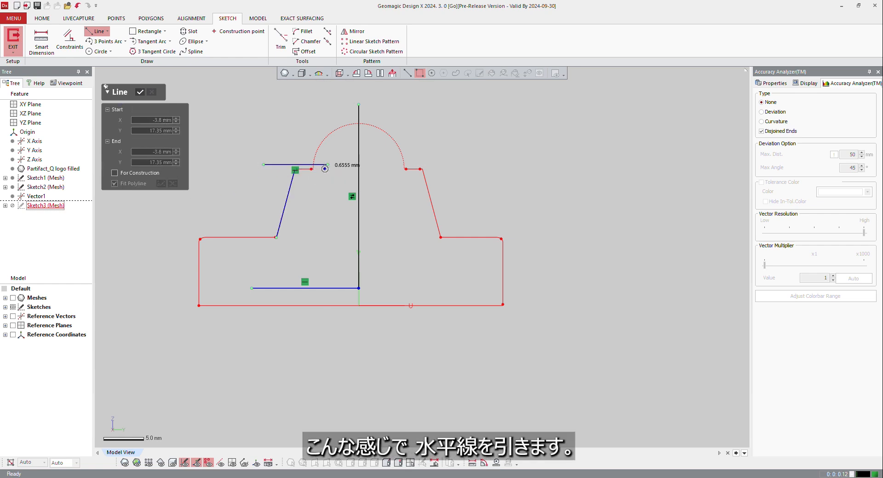
left_click(324, 169)
scroll(308, 180, "up", 3)
mouse_move(300, 153)
left_mouse_down()
mouse_move(305, 167)
mouse_move(296, 165)
mouse_move(303, 163)
left_mouse_up()
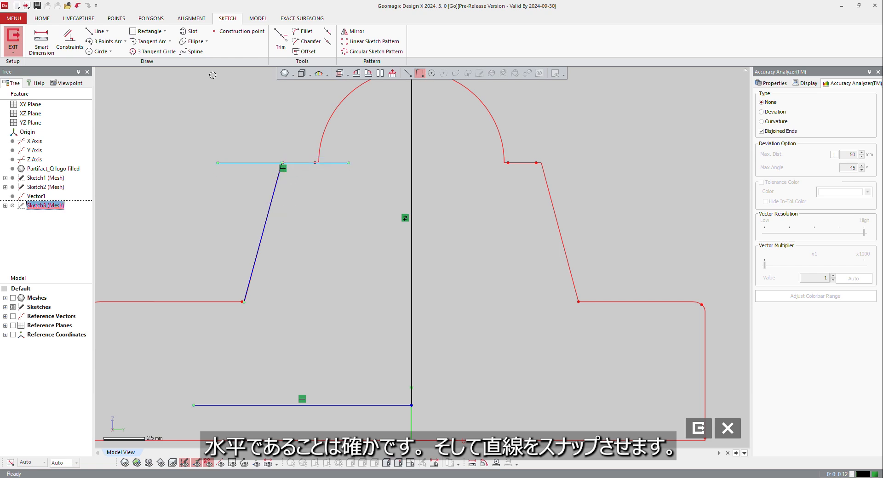
Corner-trim the slanted line with the shoulder line at its upper end and the base line at its lower end.
left_click(278, 36)
left_click(270, 206)
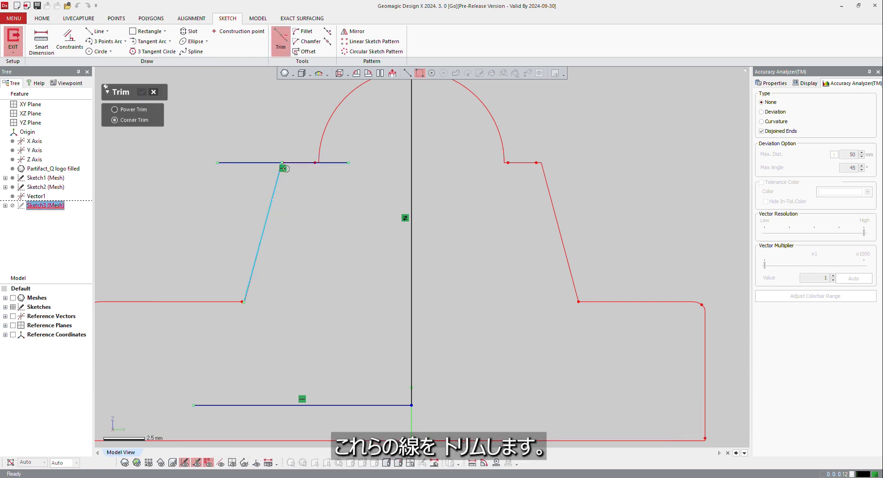
left_click(297, 163)
left_click(255, 259)
left_click(320, 406)
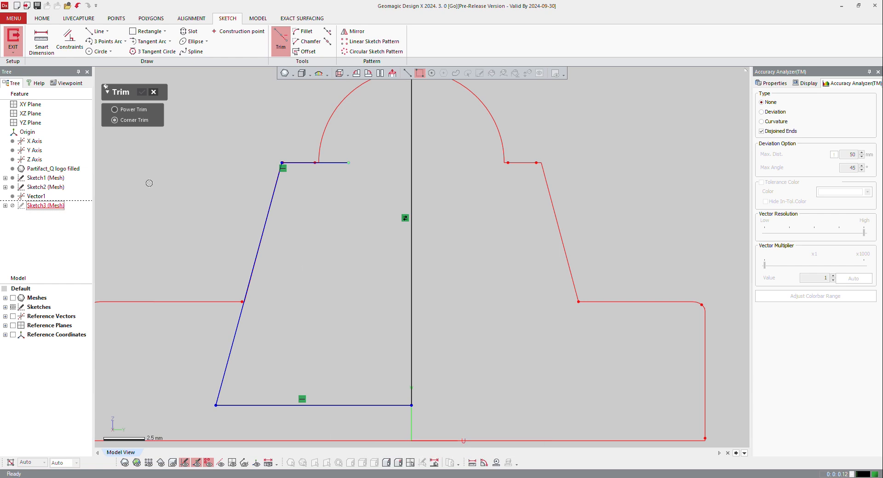
Fit a circle to the dome's arc in the section polyline.
left_click(97, 51)
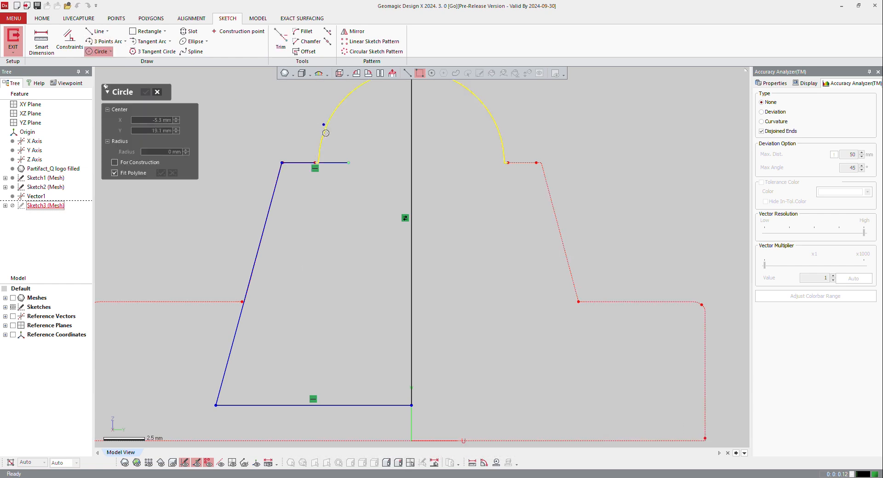
left_click(324, 131)
key("Escape")
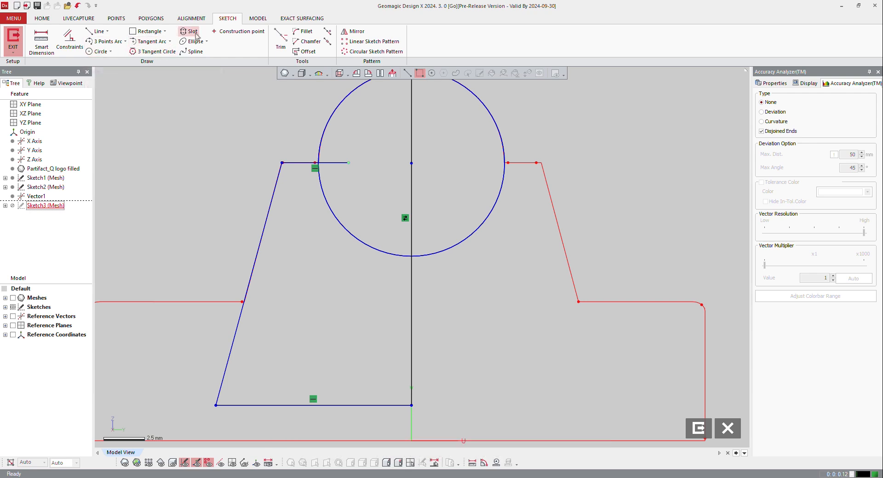
Power-trim the circle to the quarter arc between shoulder and centre line, and remove the shoulder line's excess inside the dome.
left_click(281, 38)
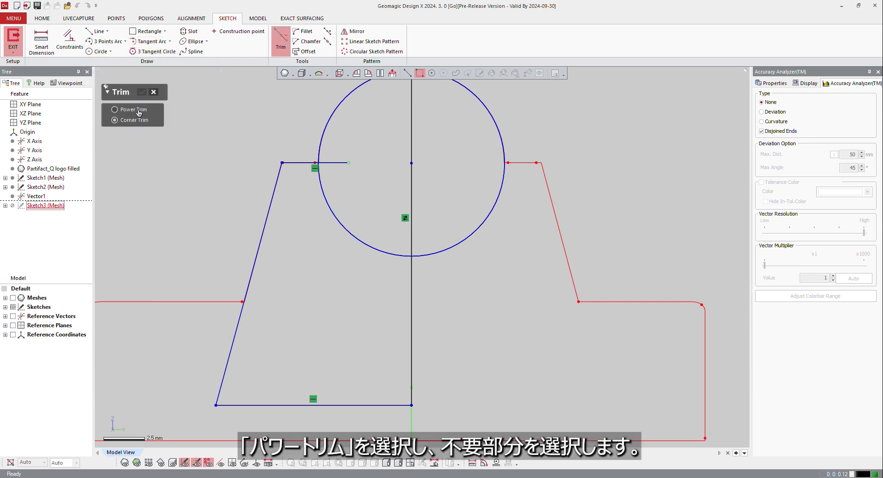
left_click_drag(315, 217, 470, 246)
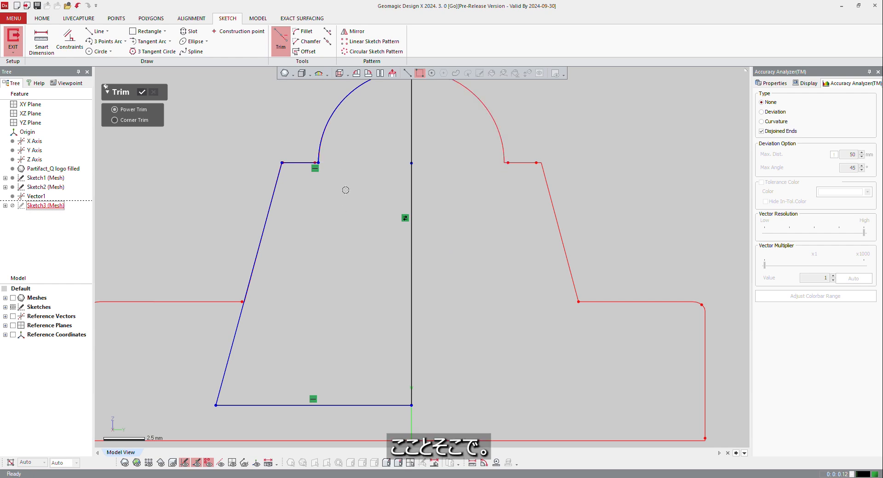
scroll(345, 189, "down", 3)
scroll(353, 168, "up", 5)
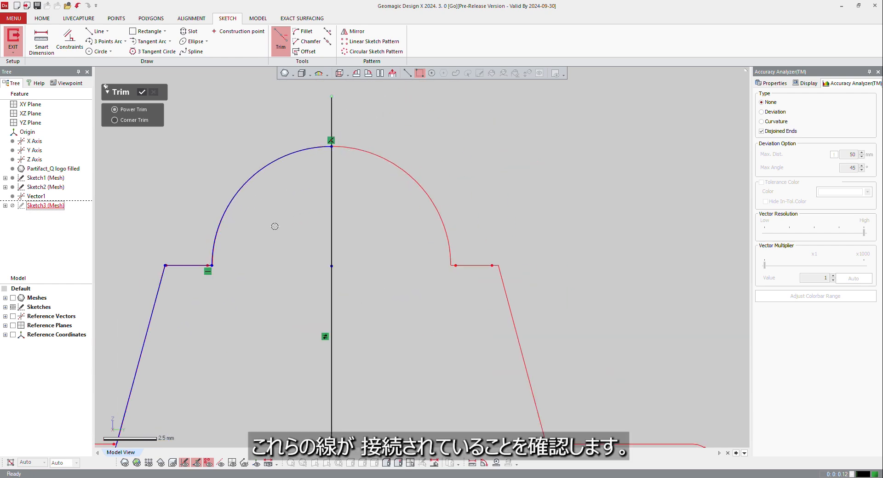
left_click(142, 92)
Try to apply a Normal constraint between the dome arc and the centre line at the apex.
scroll(322, 165, "up", 5)
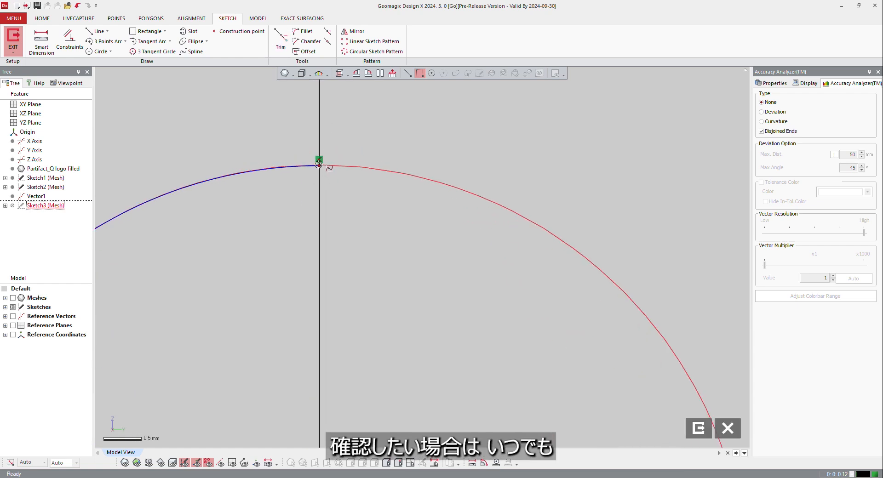
double_click(315, 165)
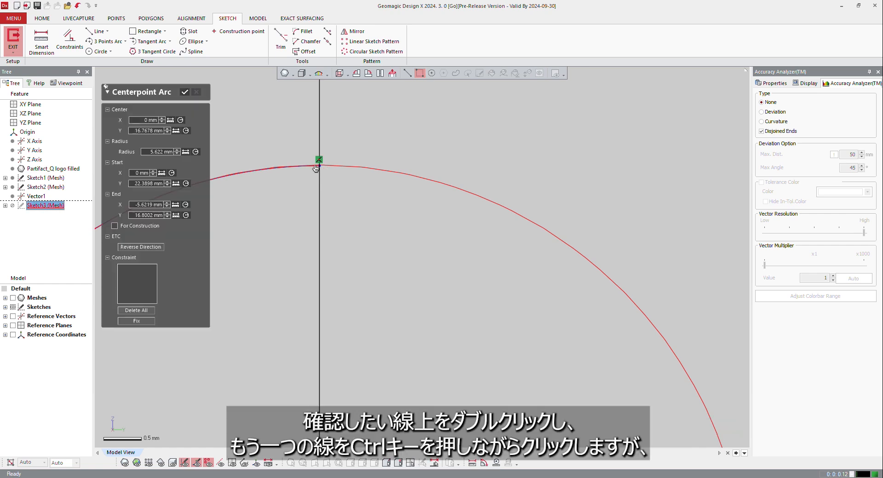
left_click(319, 139, "ctrl")
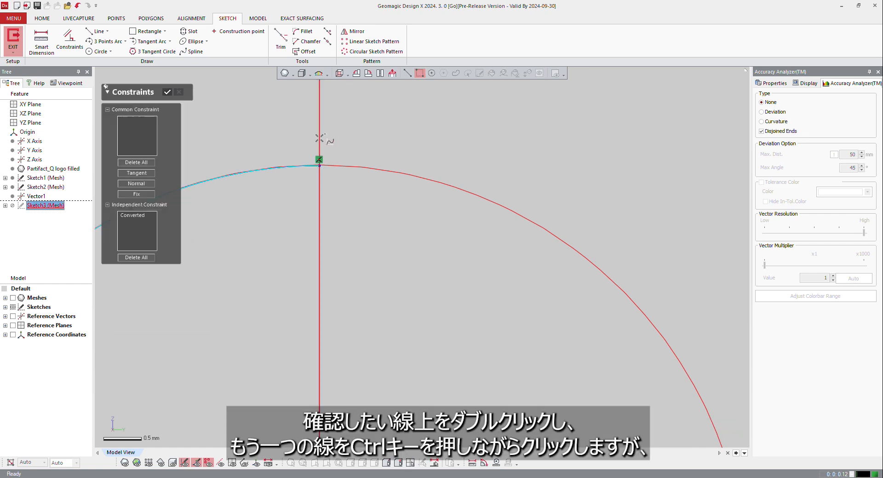
left_click(151, 185)
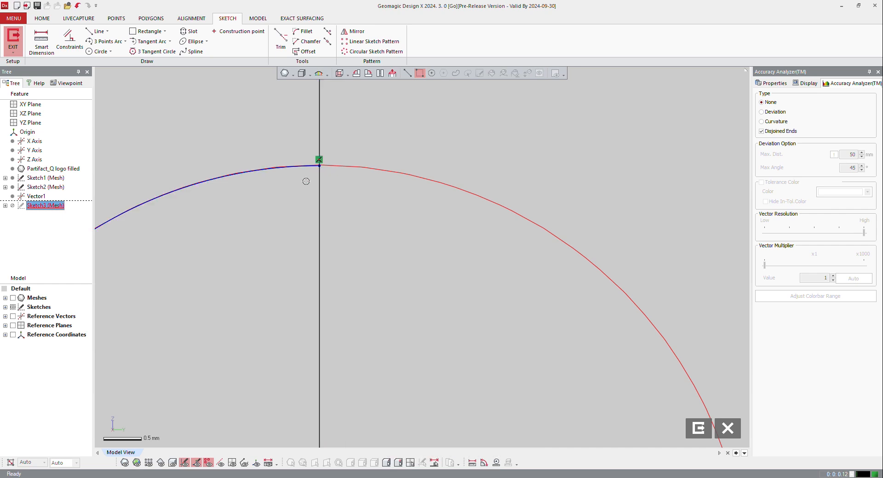
Examine the constraints between the arc's apex end point and the centre line, and undo the last sketch change.
left_click(318, 165)
left_click(320, 151, "ctrl")
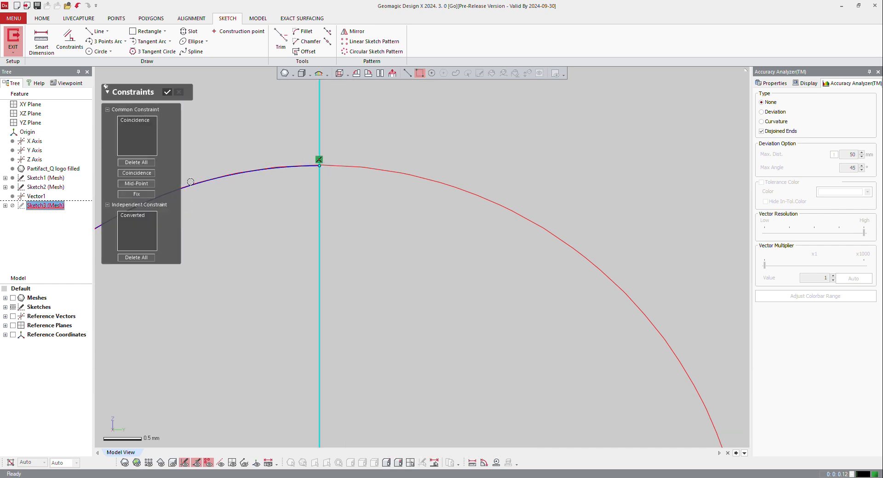
key("Escape")
left_click(317, 166)
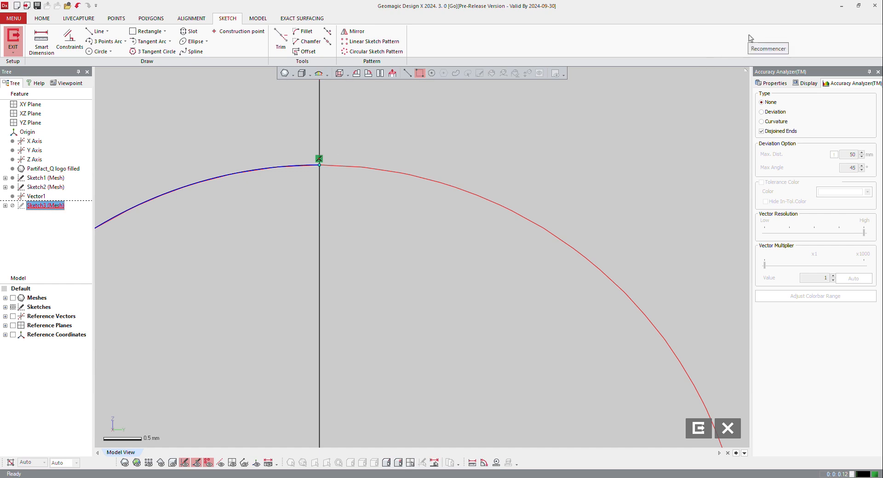
key("ctrl+z")
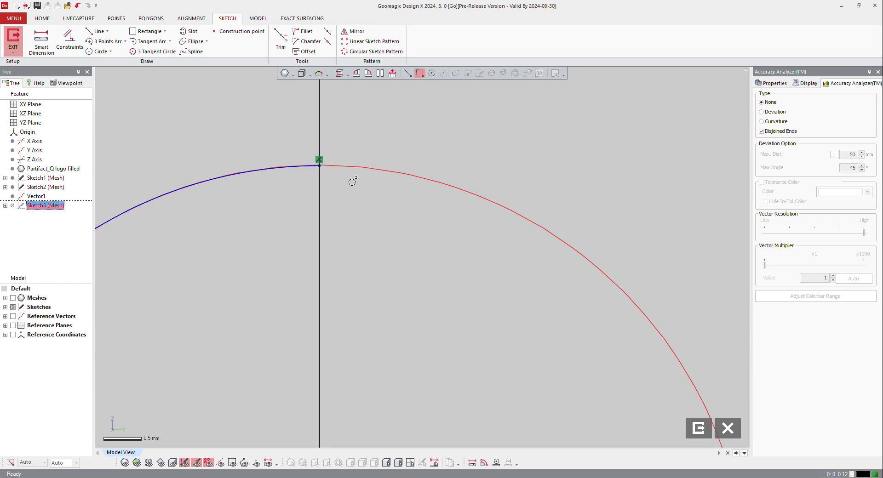
left_click(318, 164)
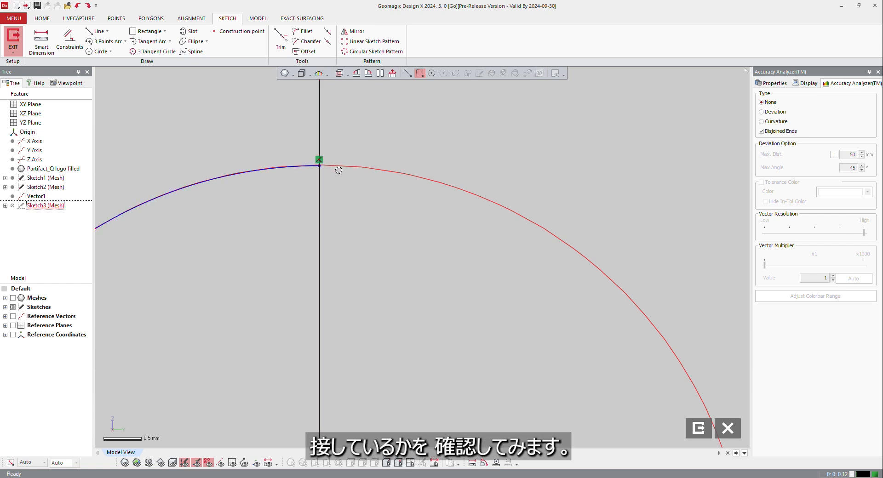
Draw a line about 2 mm long from the dome's apex, tangent to the arc.
left_click(98, 31)
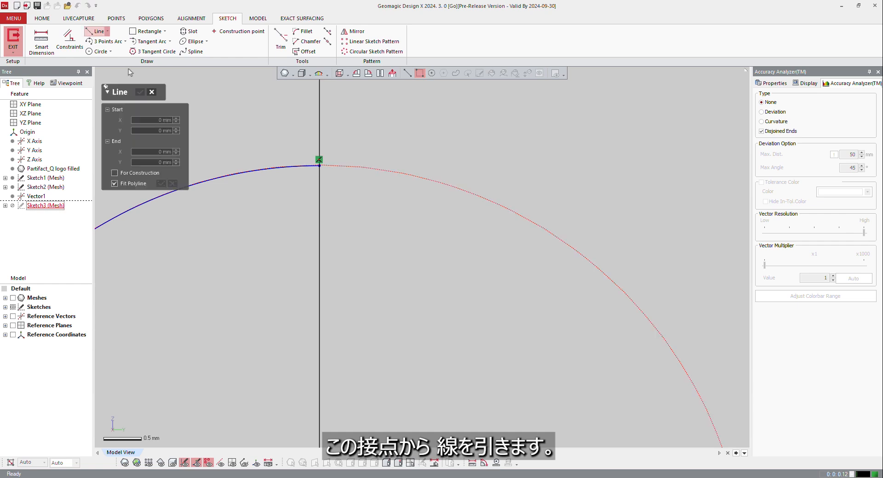
left_click(320, 167)
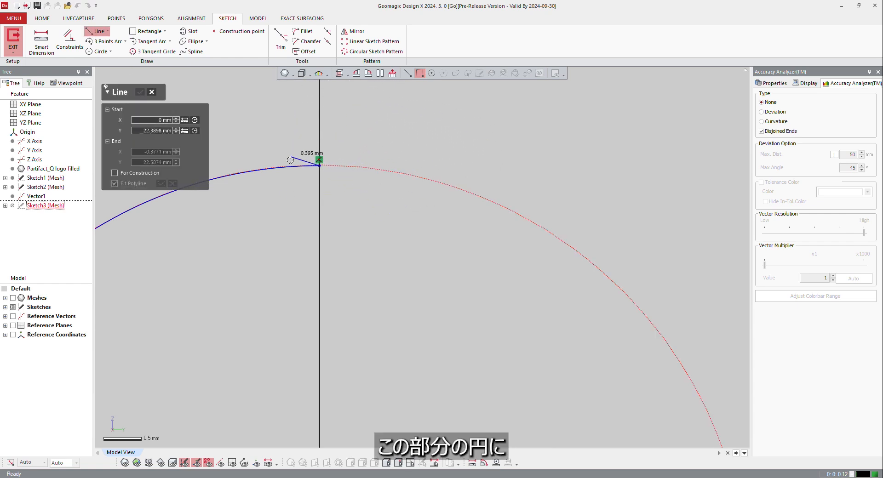
left_click(473, 166)
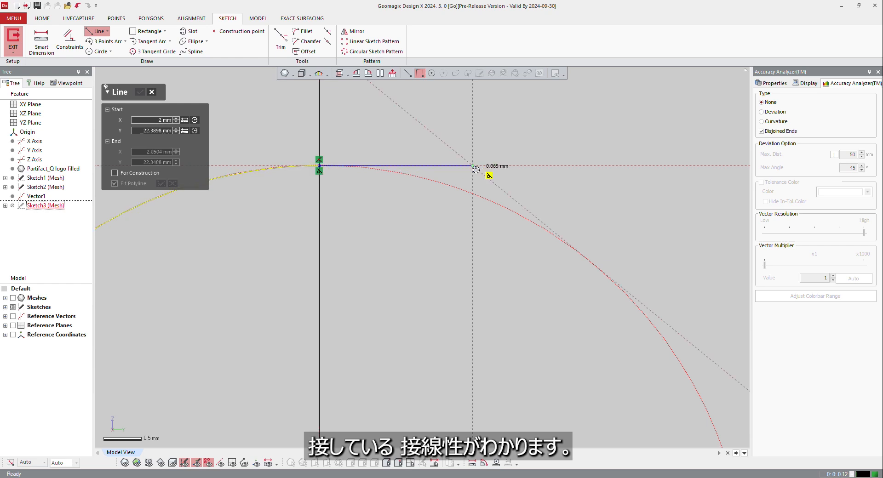
key("Escape")
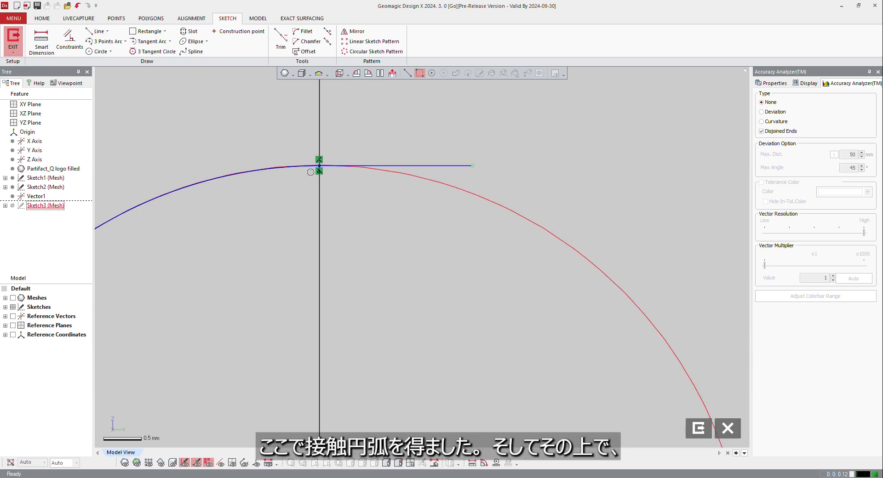
Make the short tangent line at the dome's apex horizontal and convert it to construction geometry.
right_click(437, 164)
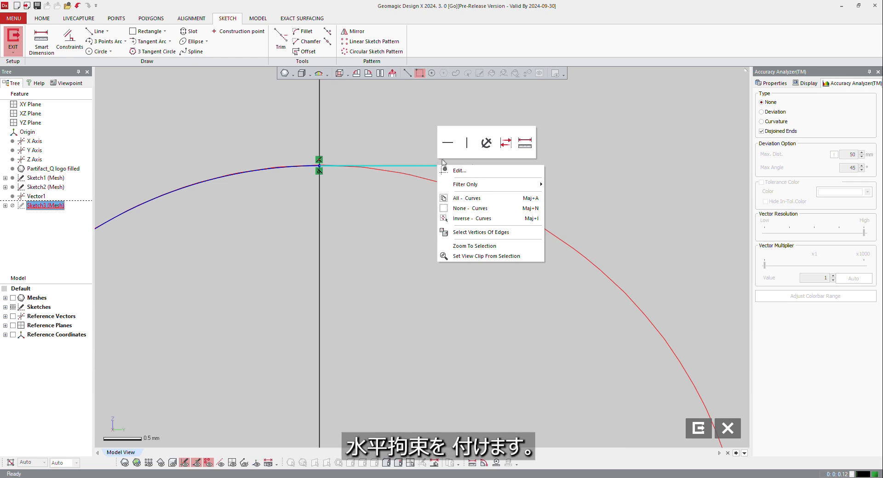
left_click(447, 143)
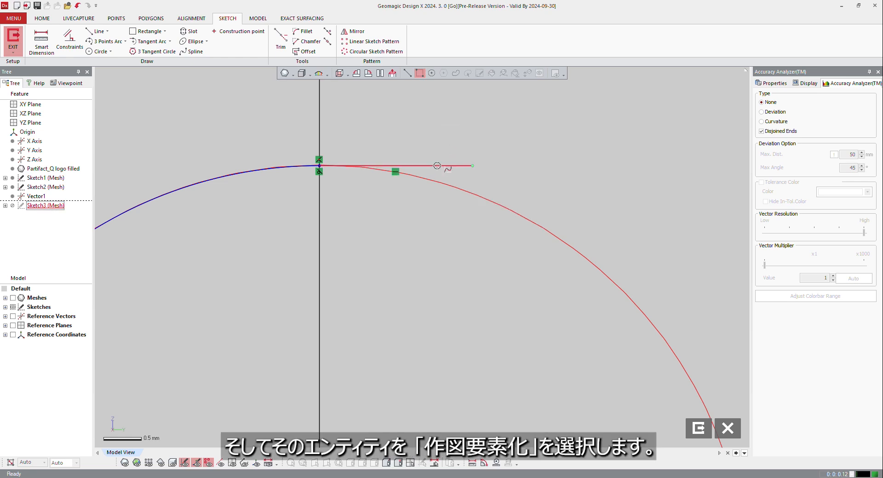
right_click(437, 165)
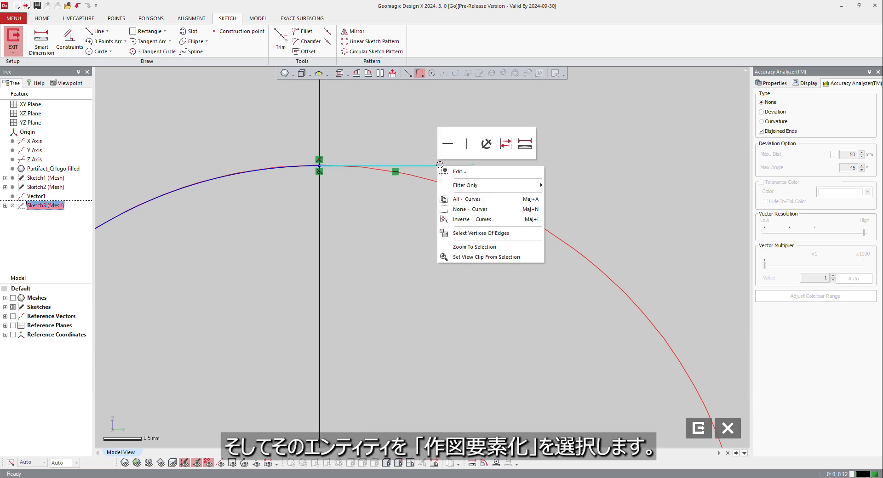
left_click(506, 149)
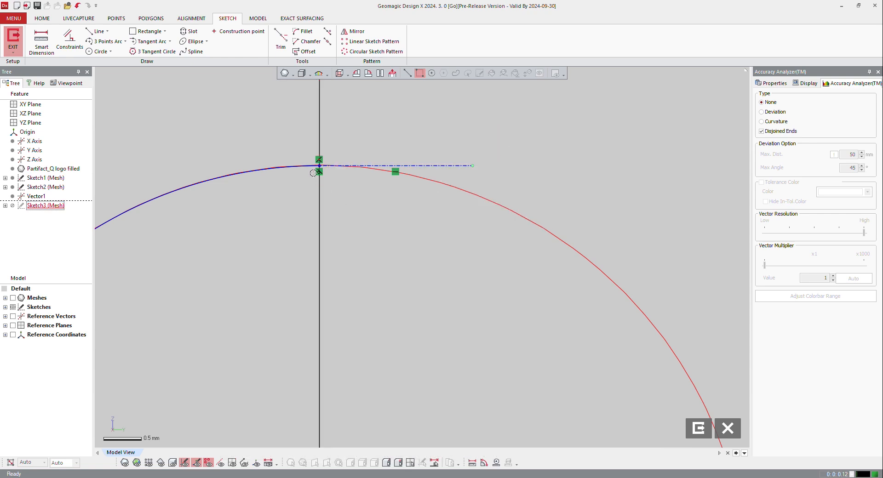
Reposition the arc's apex tangent point and its shoulder end point so the arc matches the mesh section.
scroll(319, 166, "up", 10)
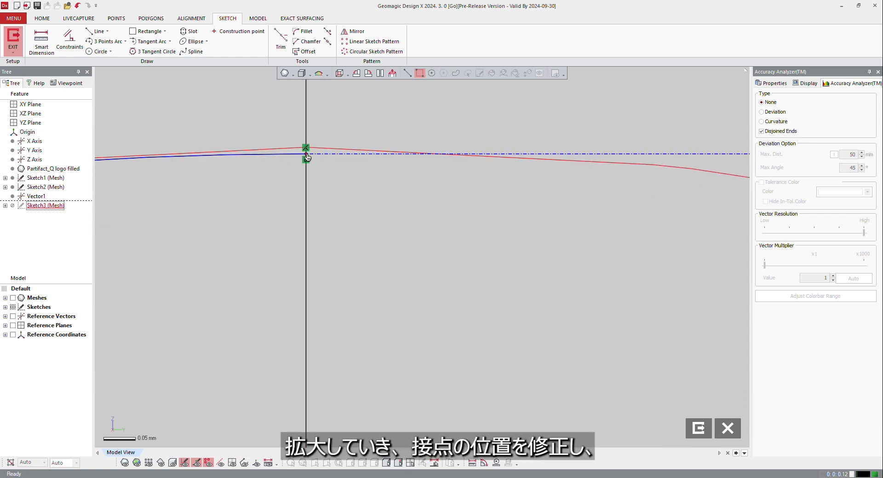
left_click_drag(307, 158, 307, 154)
scroll(307, 153, "down", 13)
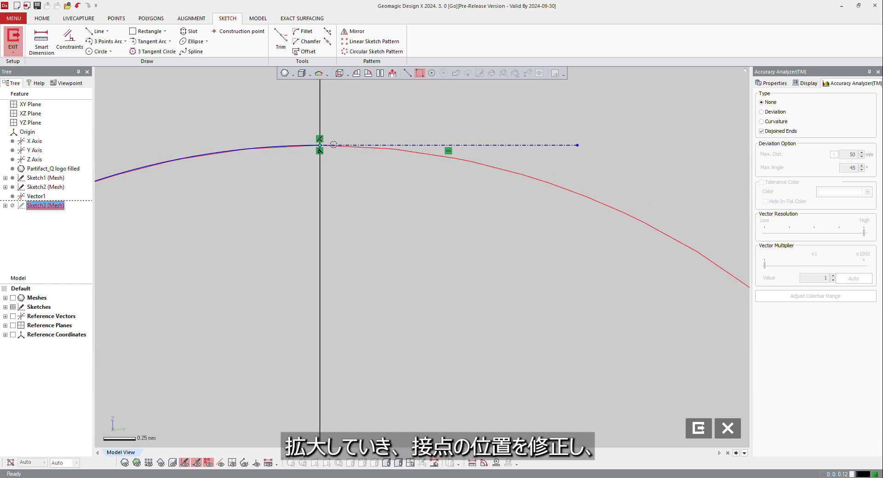
scroll(345, 145, "down", 1)
scroll(162, 288, "up", 1)
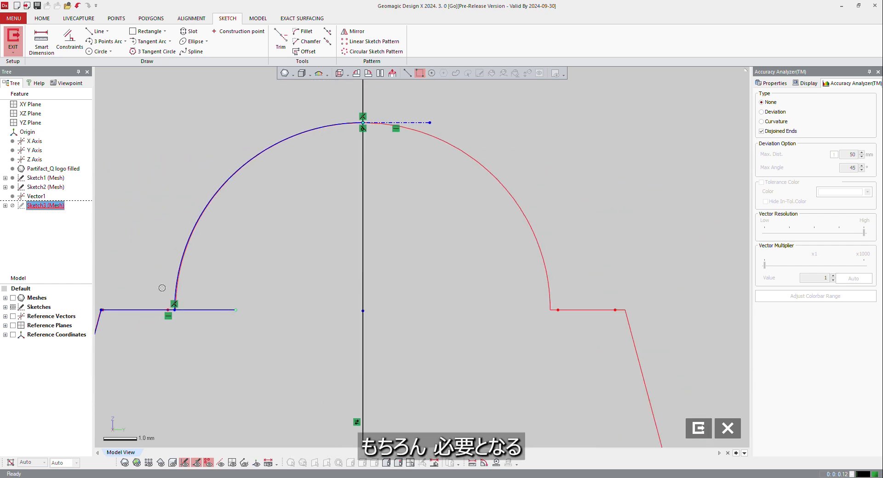
scroll(178, 313, "up", 1)
scroll(264, 264, "down", 1)
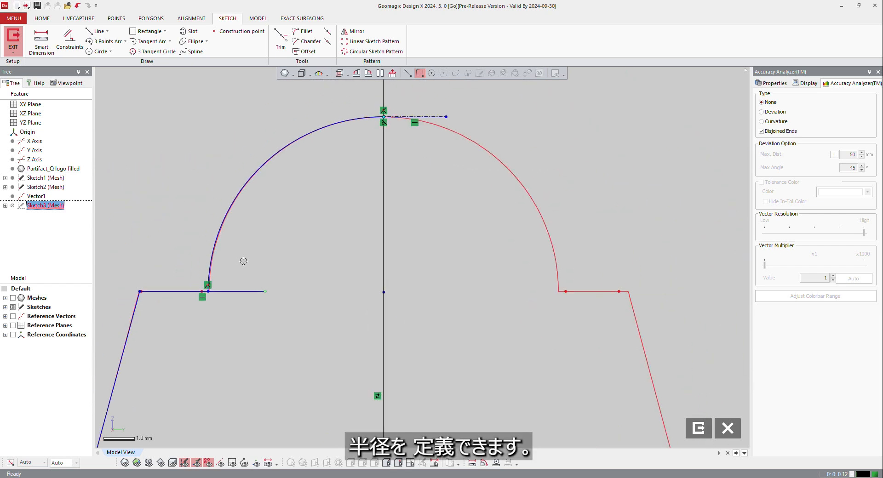
left_click_drag(210, 294, 211, 297)
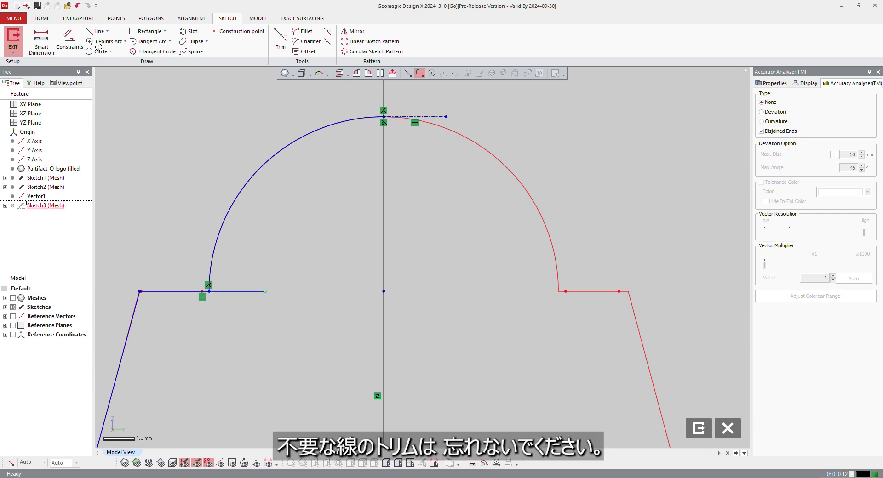
Power-trim the leftover shoulder line inside the dome and exit the rotational profile sketch.
left_click(281, 39)
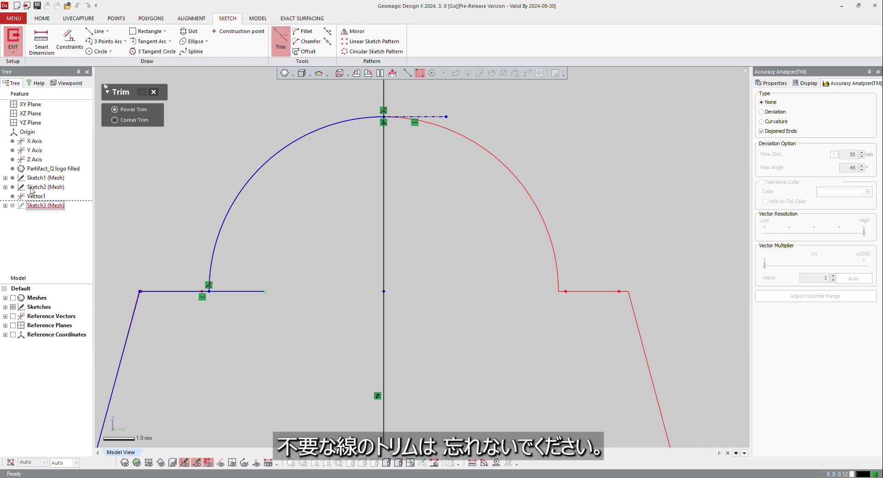
left_click(114, 120)
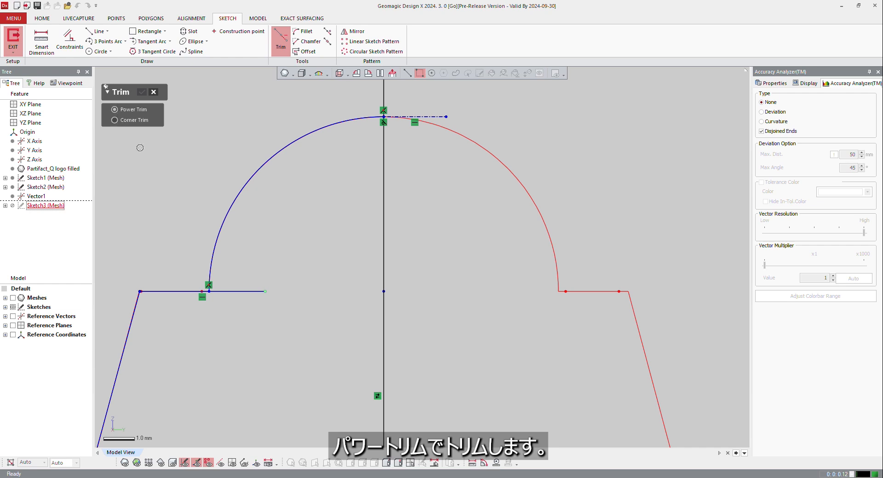
left_click_drag(245, 279, 238, 310)
scroll(292, 322, "down", 5)
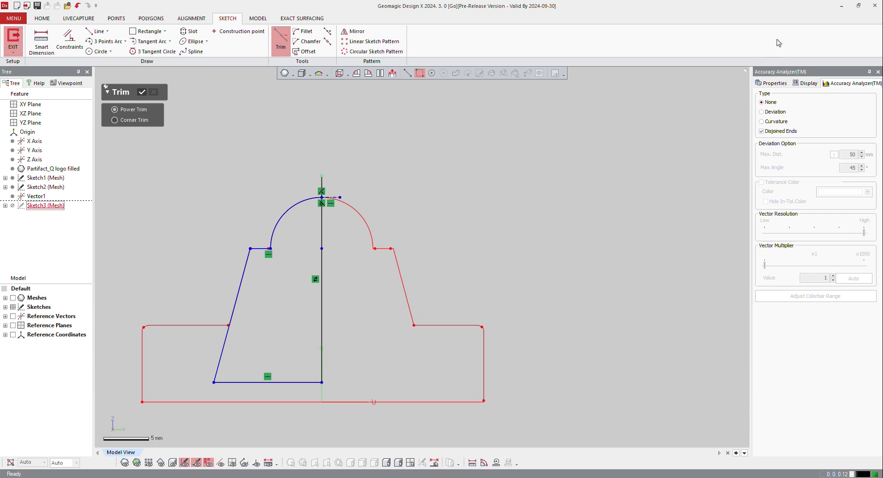
left_click(143, 92)
left_click(13, 37)
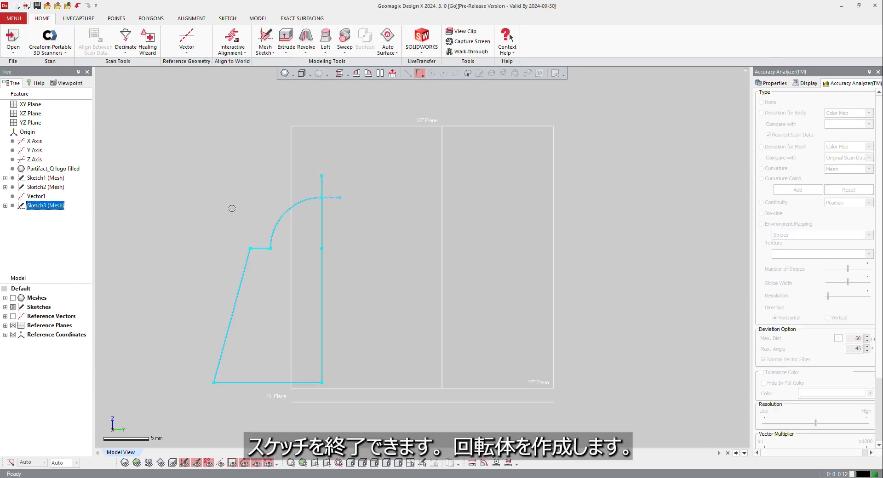
Revolve the closed Sketch3 (Mesh) profile 360° in one direction about its vertical centre line.
right_click(290, 225)
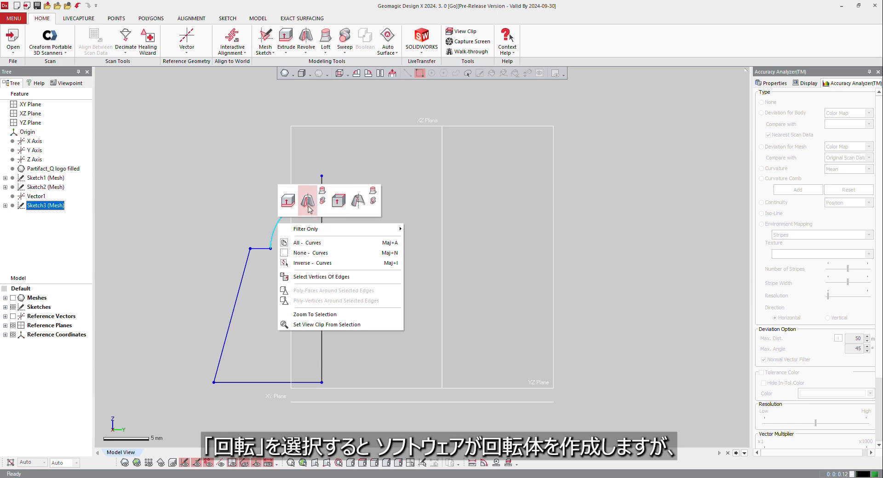
left_click(338, 197)
left_click(291, 263)
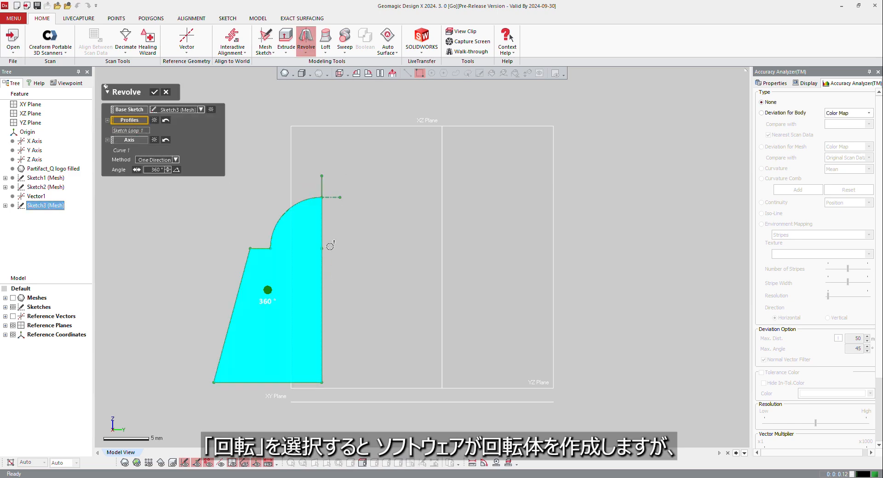
left_click(321, 194)
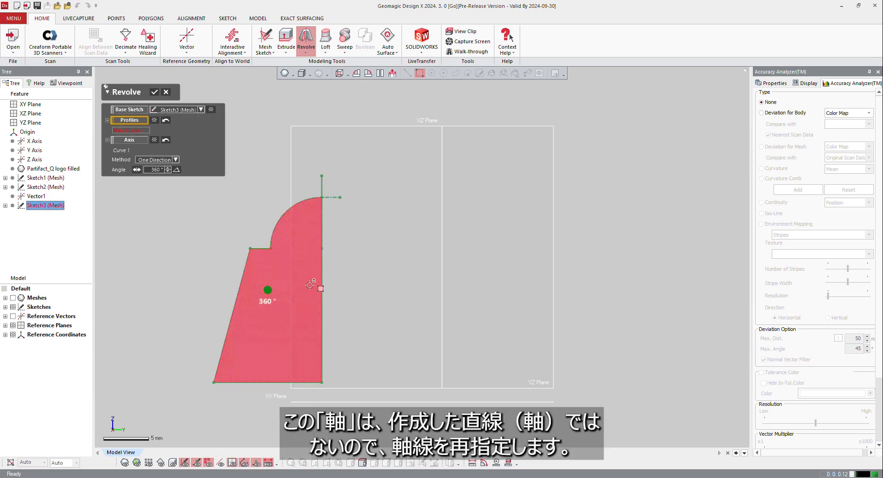
left_click(323, 300)
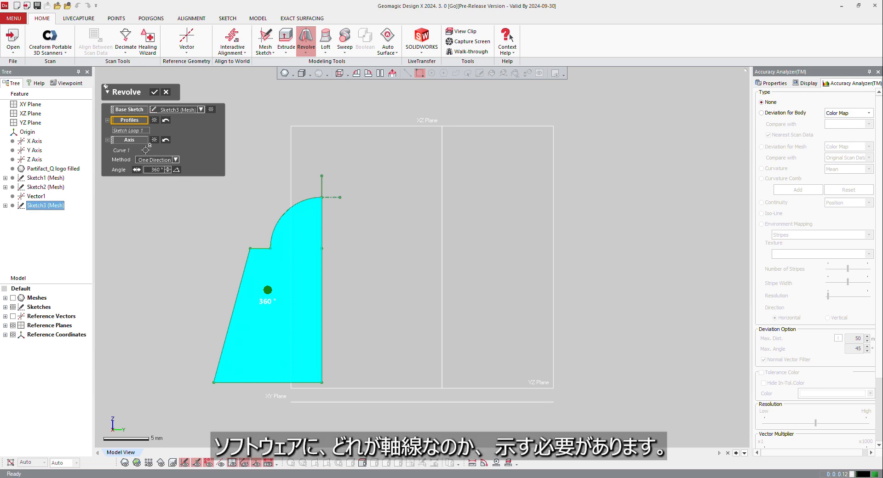
left_click(130, 140)
left_click(324, 231)
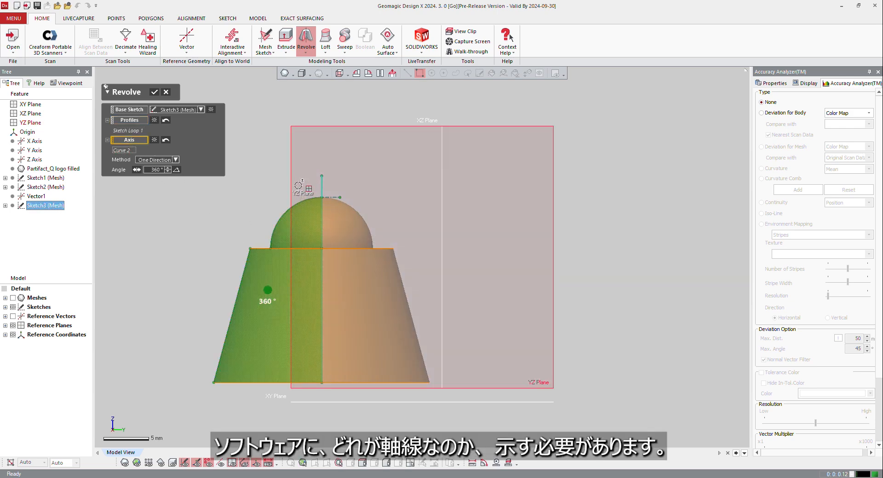
left_click(154, 92)
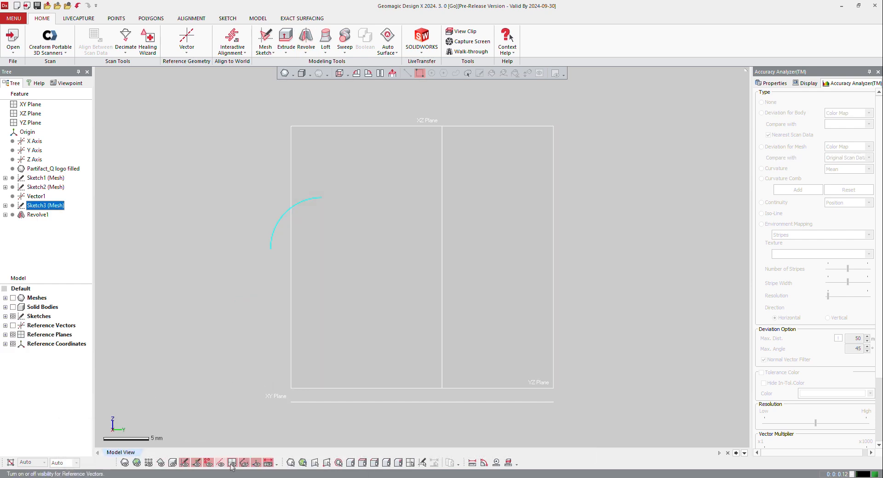
View the revolved solid in 3D, and switch the display to the scanned mesh to examine the boss from several angles.
left_click(172, 464)
right_click_drag(343, 177, 363, 211)
key("alt+space")
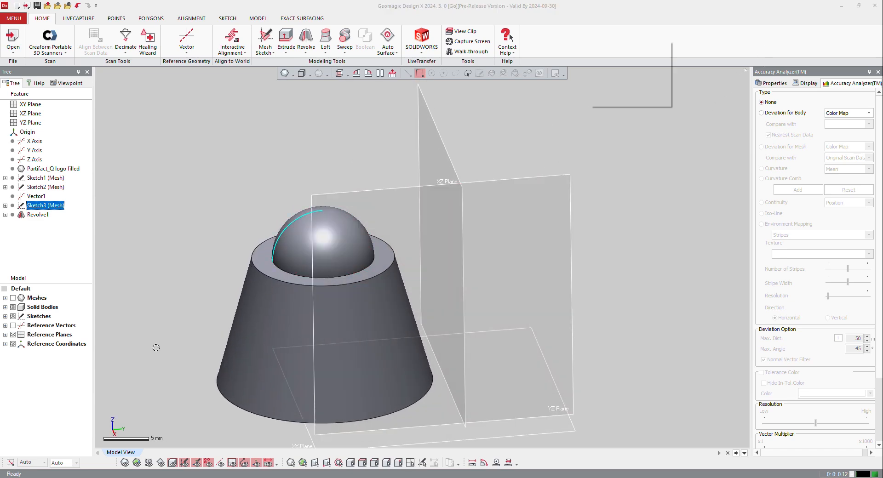
key("alt+space")
key("Escape")
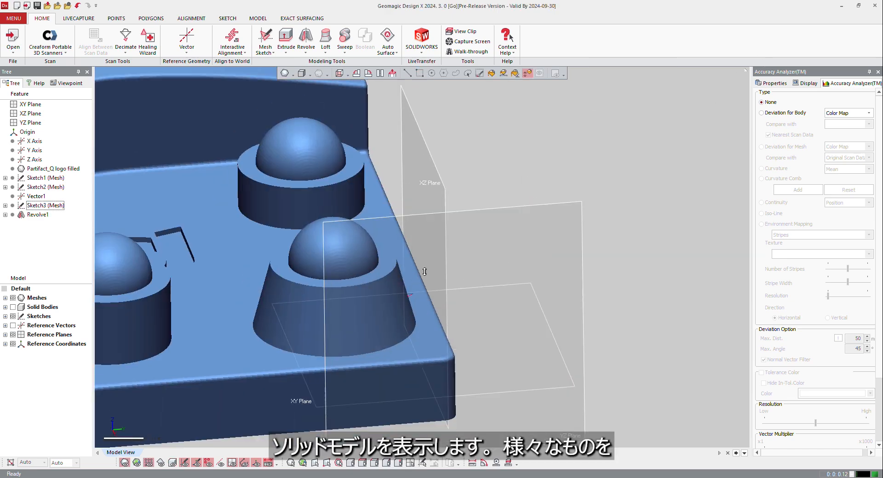
right_click_drag(424, 272, 411, 318, "shift")
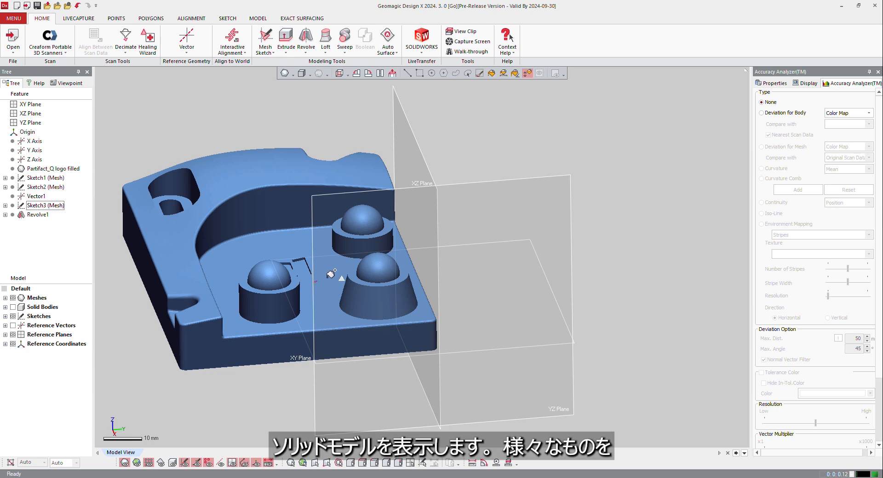
mouse_move(331, 274)
right_mouse_down()
mouse_move(434, 310)
mouse_move(546, 272)
right_mouse_up()
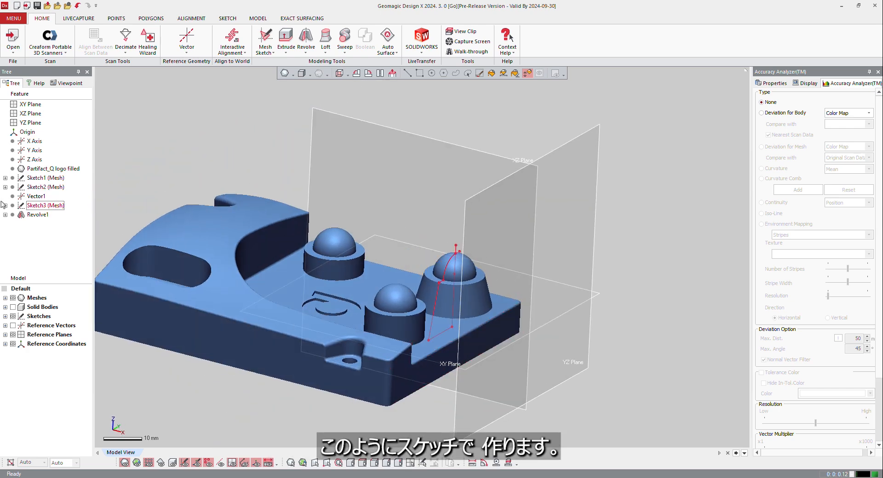
Reopen Sketch1 (Mesh) for editing and show only the sketch geometry without the mesh.
double_click(45, 178)
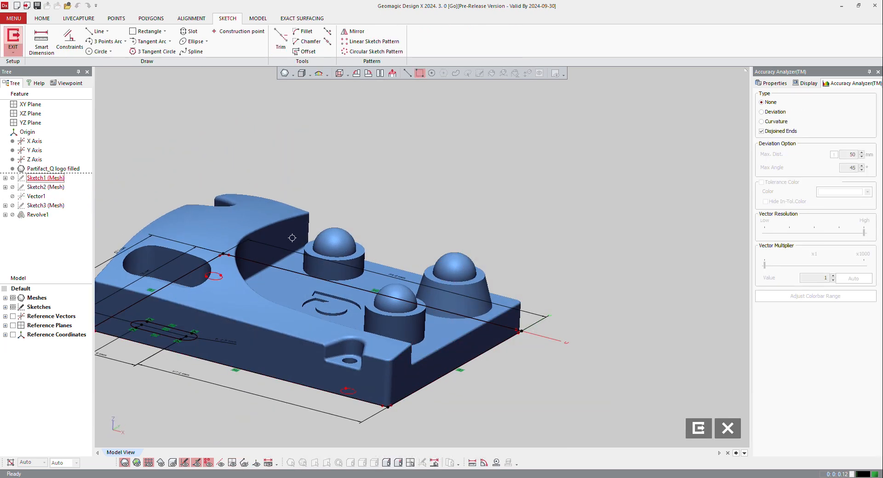
key("ctrl+1")
mouse_move(518, 213)
right_mouse_down("shift")
mouse_move(444, 280)
mouse_move(606, 321)
right_mouse_up("shift")
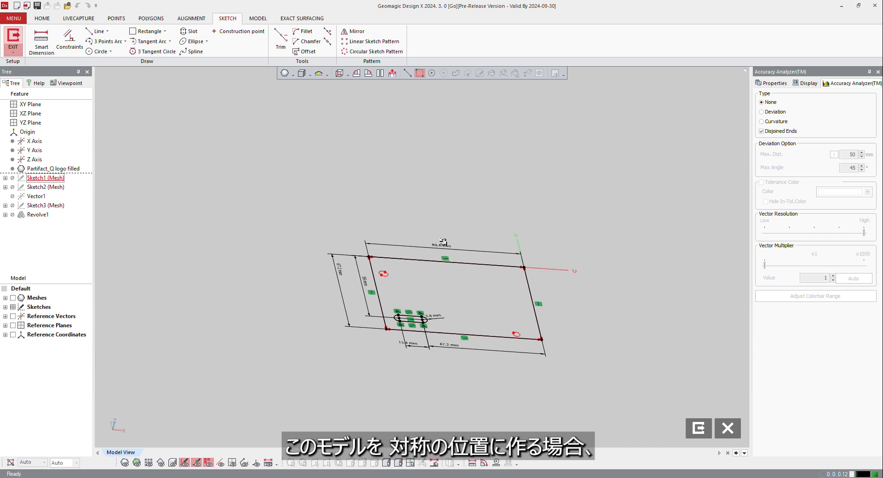
right_click_drag(443, 243, 409, 304)
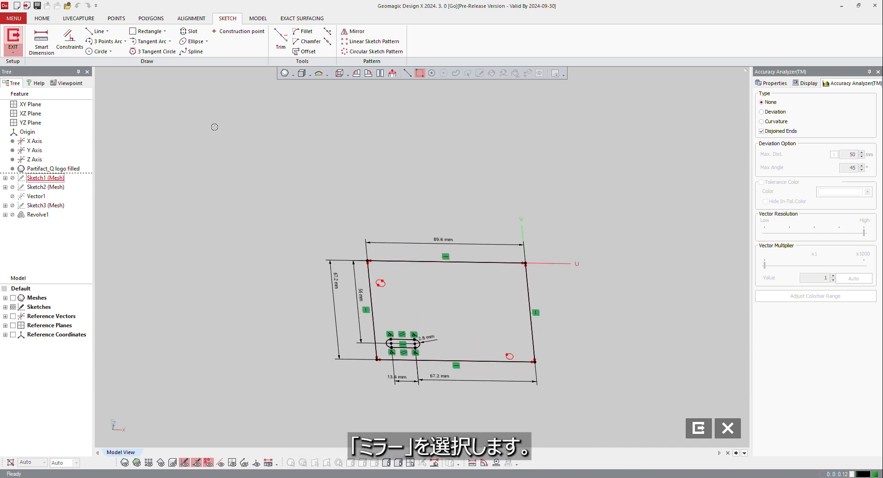
Mirror the slot and the rectangle's other three sides about the rectangle's vertical side at the sketch origin.
left_click(353, 31)
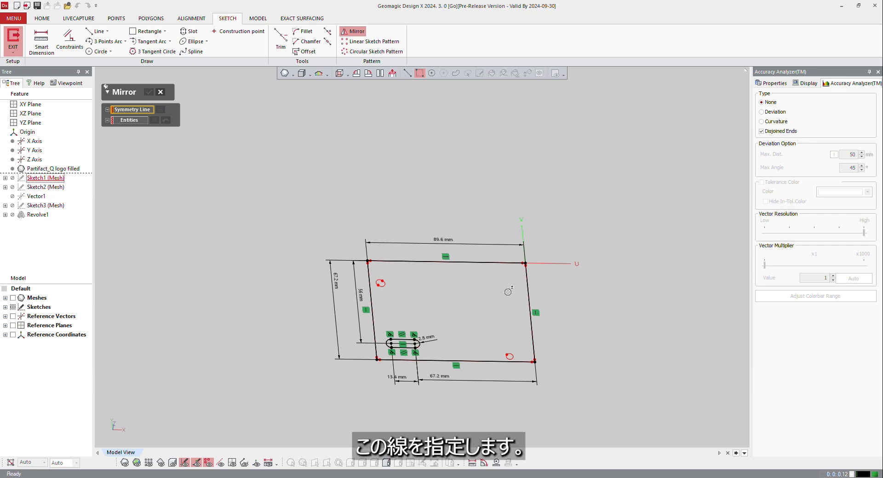
left_click(528, 287)
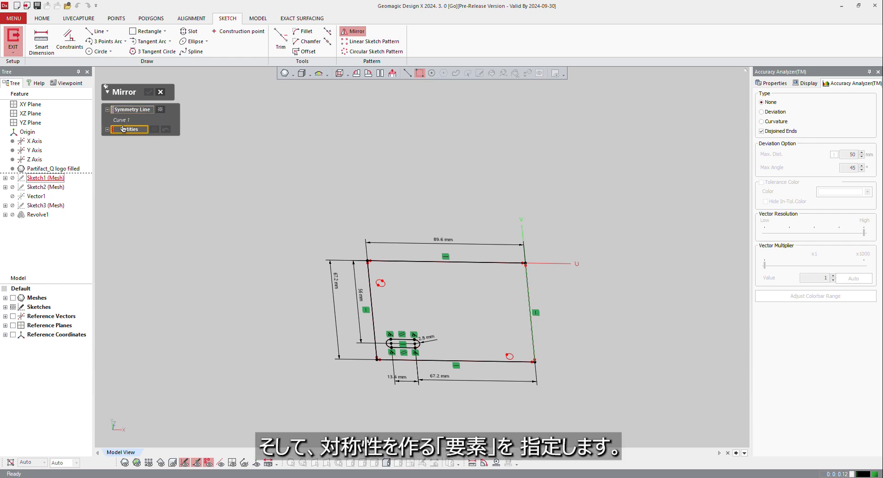
mouse_move(236, 171)
left_mouse_down()
mouse_move(404, 398)
mouse_move(495, 449)
left_mouse_up()
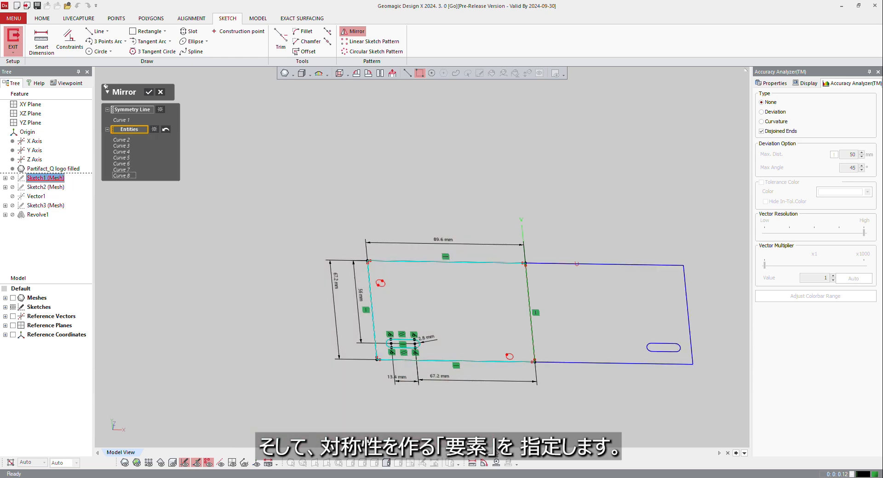
left_click(149, 92)
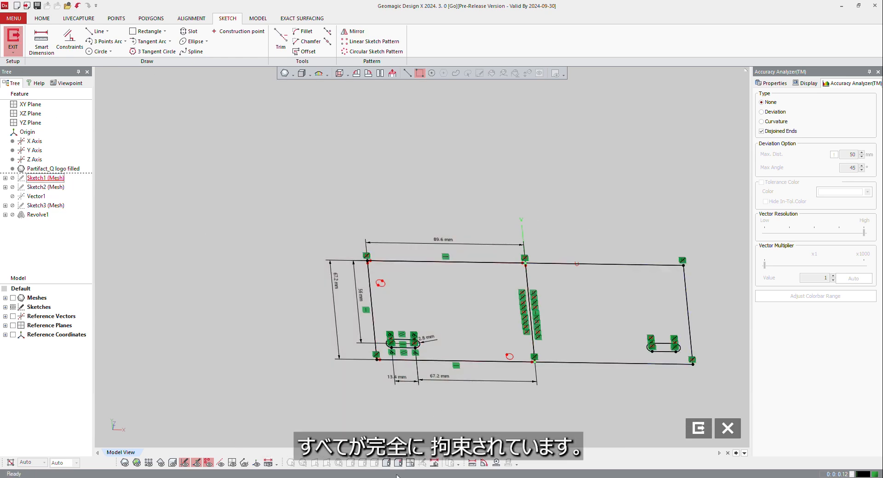
Fit a circle to the small round hole section near the rectangle's corner below the origin.
left_click(99, 51)
scroll(487, 326, "up", 2)
right_click_drag(504, 361, 524, 391, "shift")
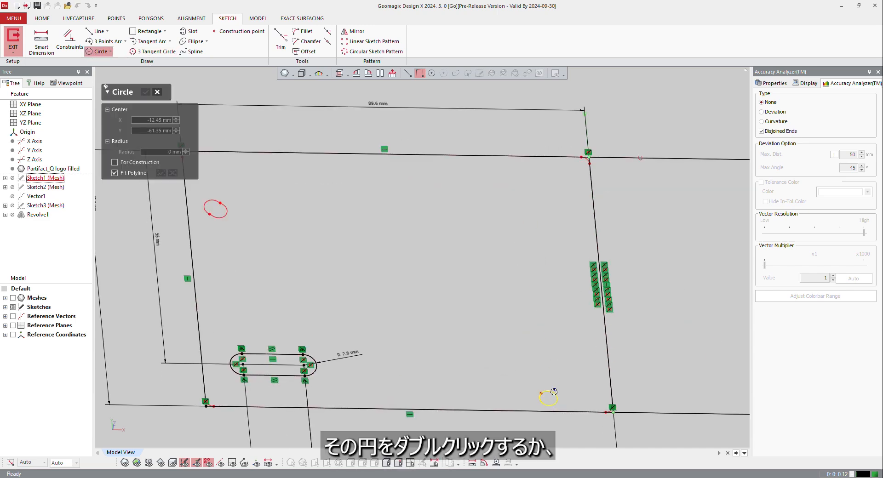
double_click(554, 394)
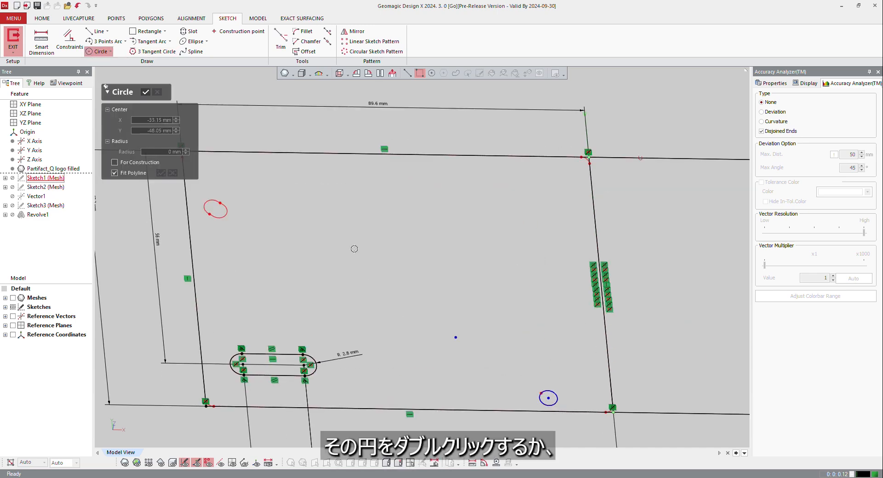
left_click(146, 92)
left_click(98, 52)
left_click_drag(401, 239, 445, 240)
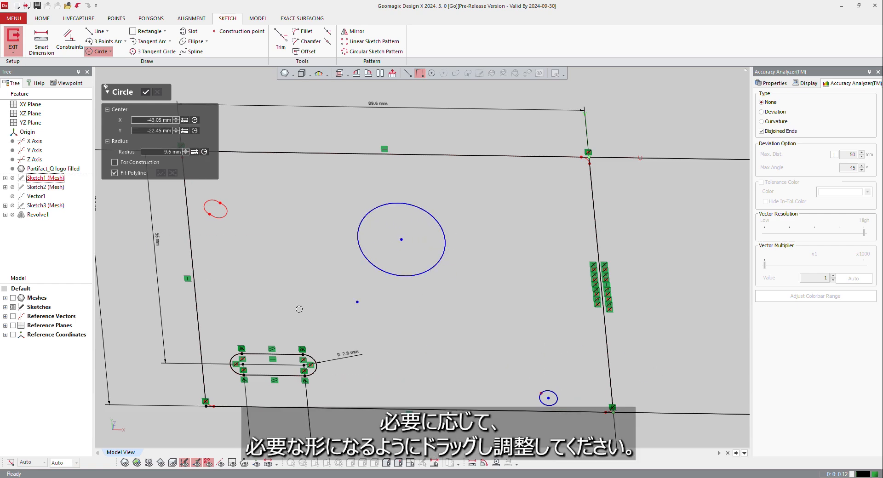
key("Escape")
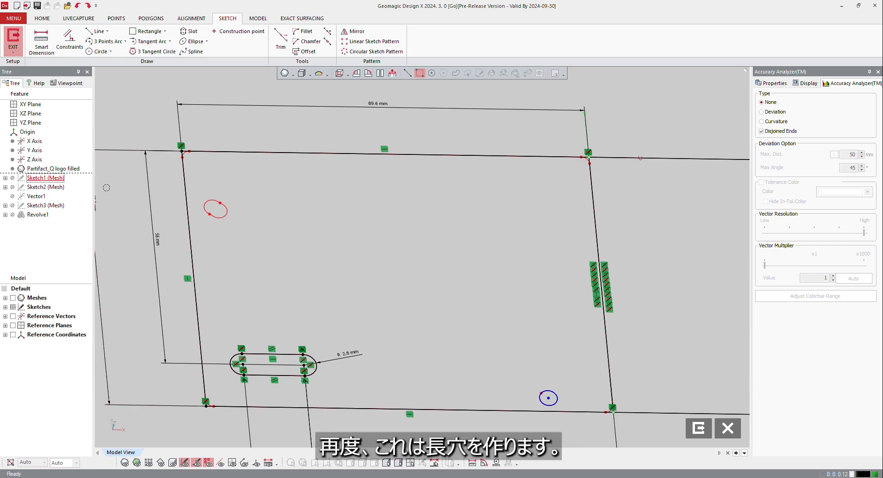
Fit a slot to the small oblong hole section inside the rectangle's upper-left corner.
scroll(190, 216, "up", 3)
scroll(253, 219, "up", 2)
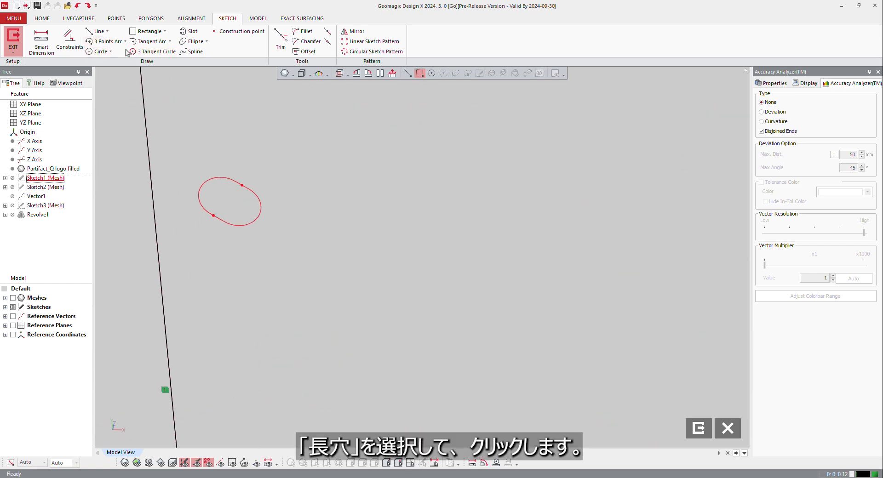
left_click(189, 31)
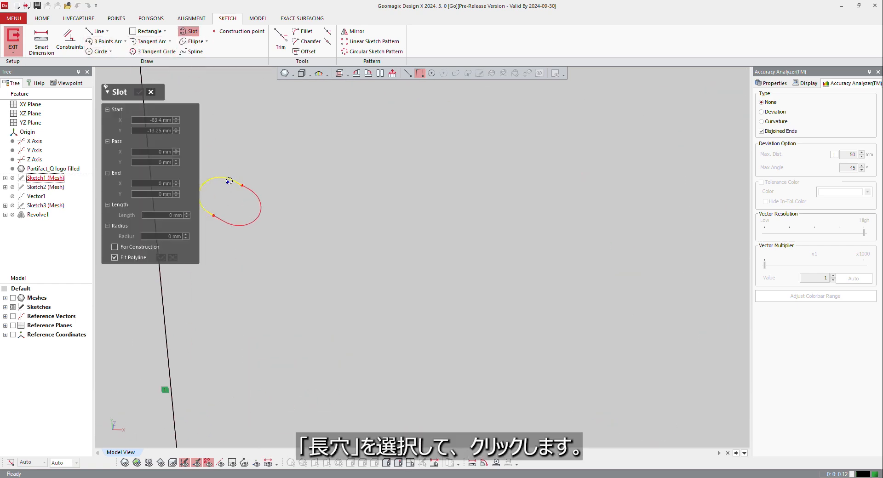
left_click(240, 189)
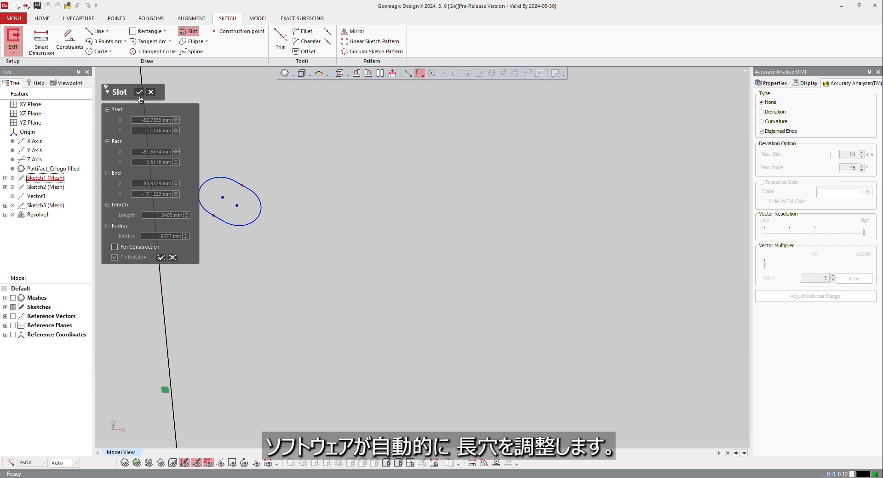
left_click(138, 92)
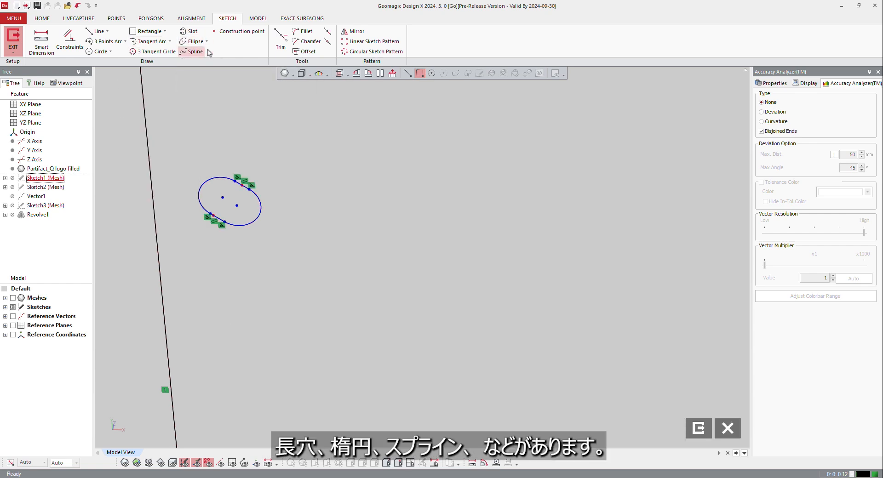
Offset the small slot's profile outward by 2 mm in Direction 1, keeping the original sketch.
scroll(357, 238, "down", 4)
scroll(289, 212, "up", 3)
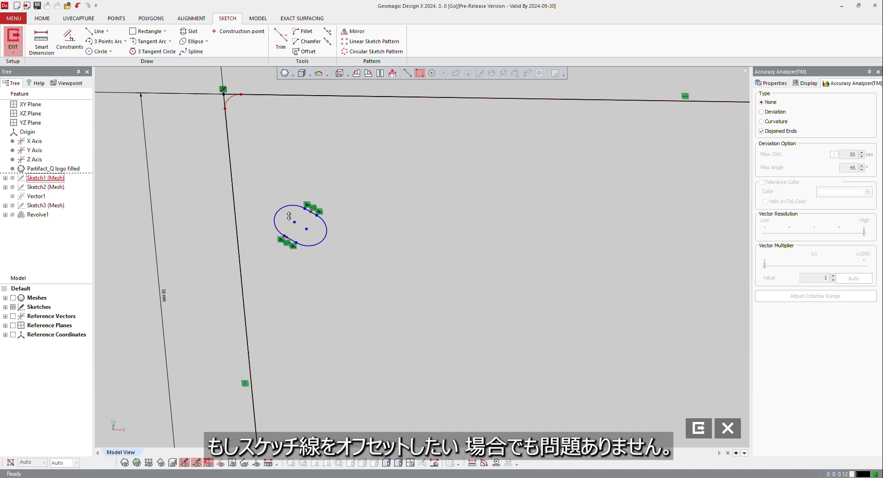
left_click(309, 51)
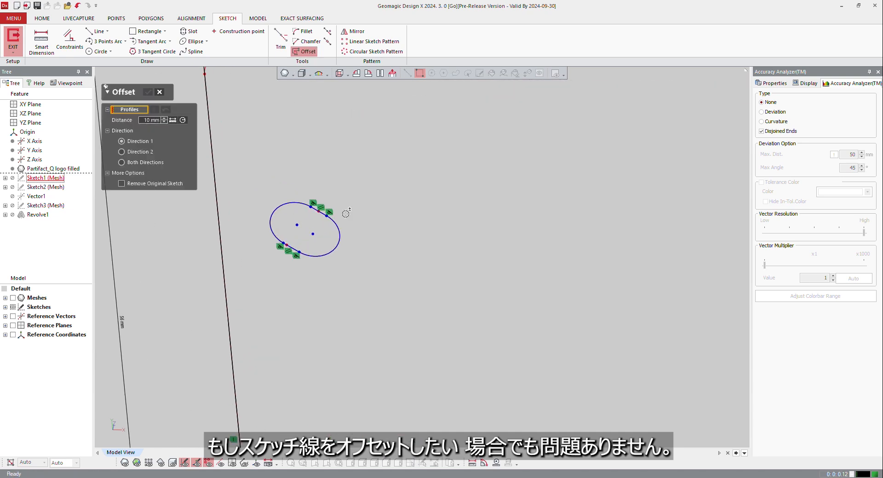
left_click(340, 234)
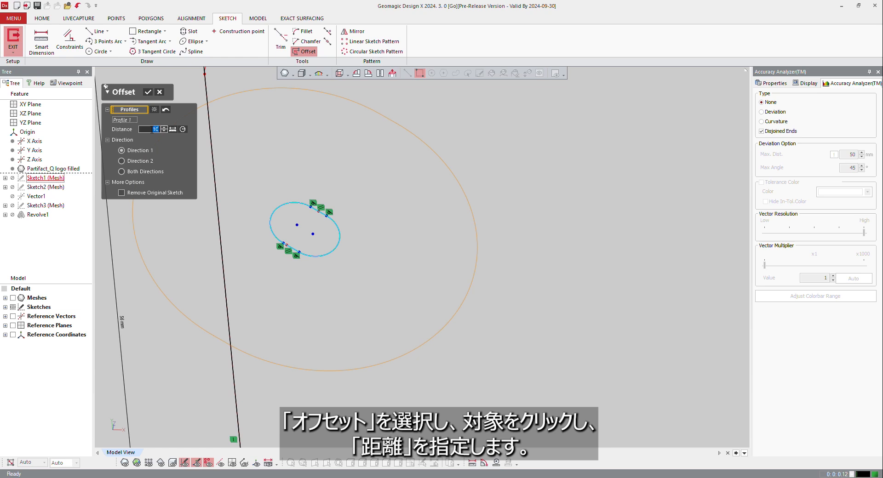
type("2")
key("Return")
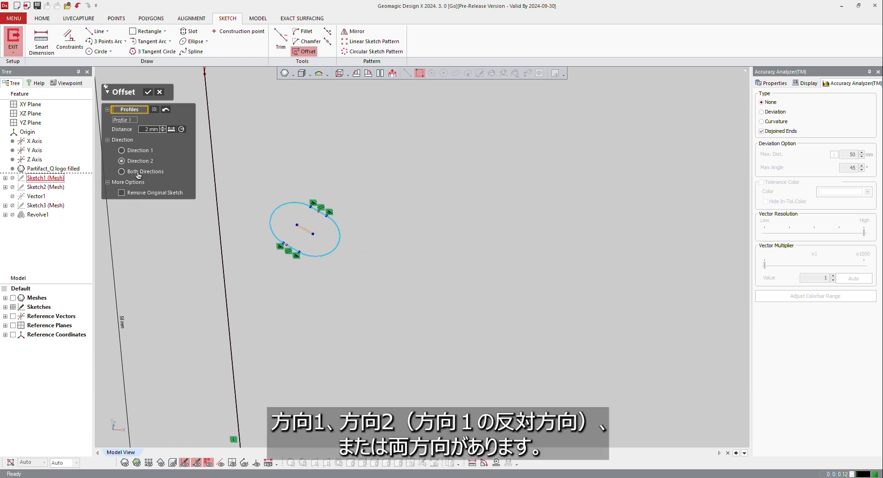
left_click(138, 173)
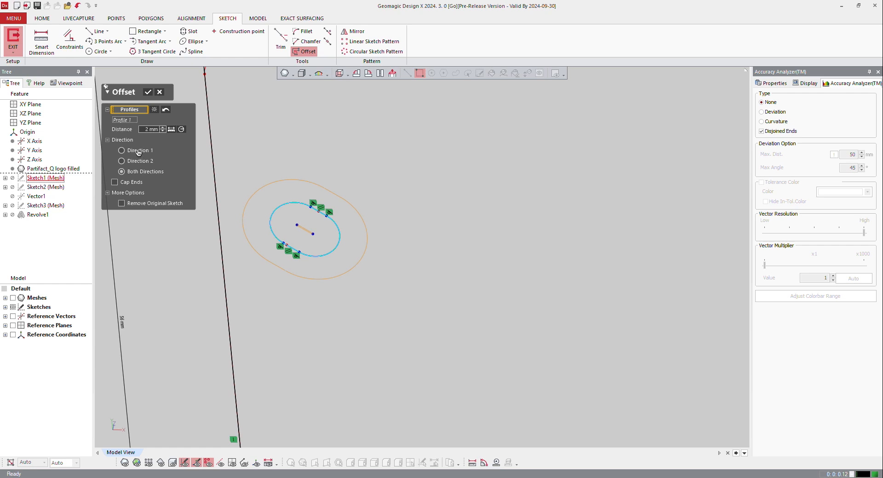
left_click(139, 152)
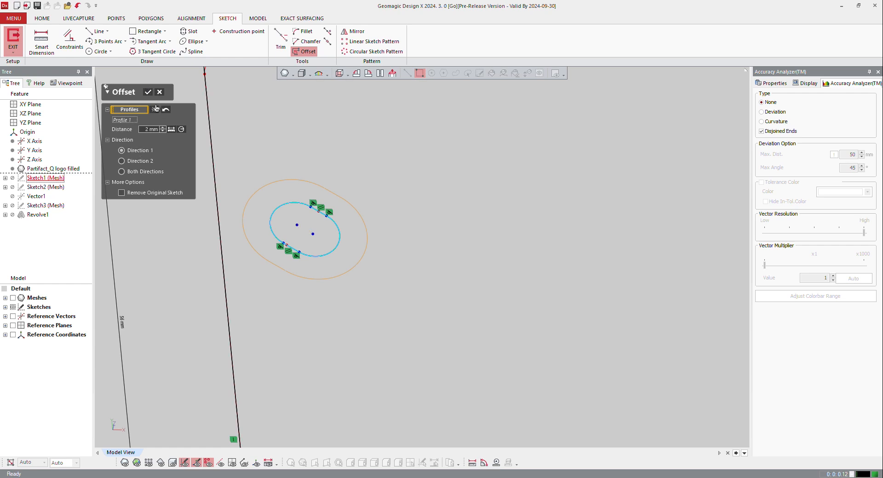
left_click(146, 93)
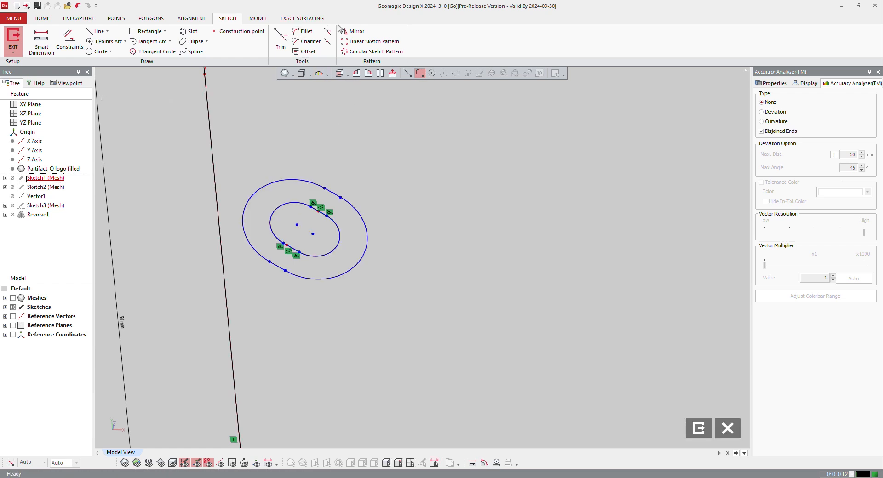
Fillet the rectangle's upper-left corner to match the scanned arc, with a radius of about 1.68 mm and an added dimension.
scroll(361, 293, "down", 3)
scroll(361, 293, "down", 3)
scroll(345, 243, "up", 5)
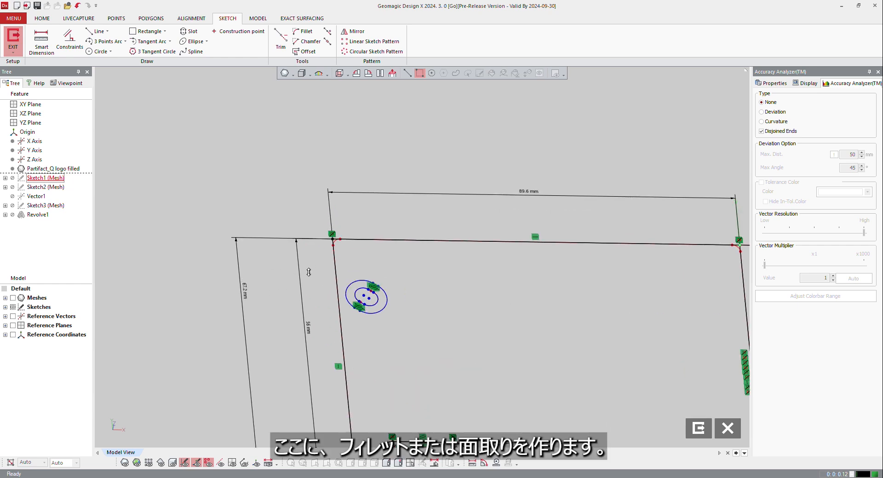
scroll(345, 243, "up", 6)
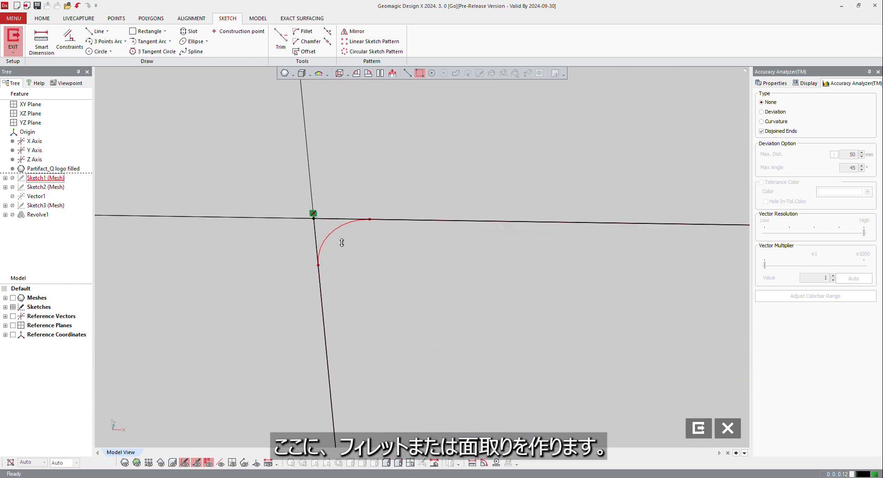
left_click(305, 32)
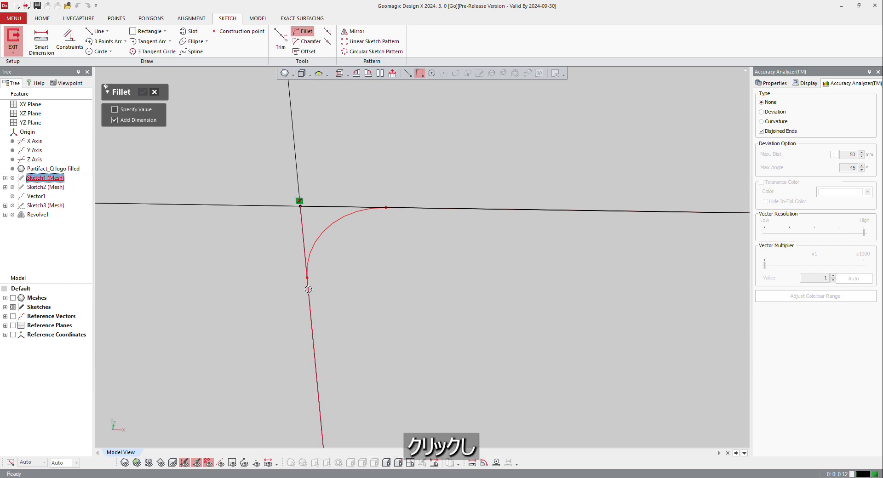
mouse_move(308, 290)
left_mouse_down()
mouse_move(477, 215)
mouse_move(367, 212)
mouse_move(373, 206)
mouse_move(425, 234)
mouse_move(384, 221)
left_mouse_up()
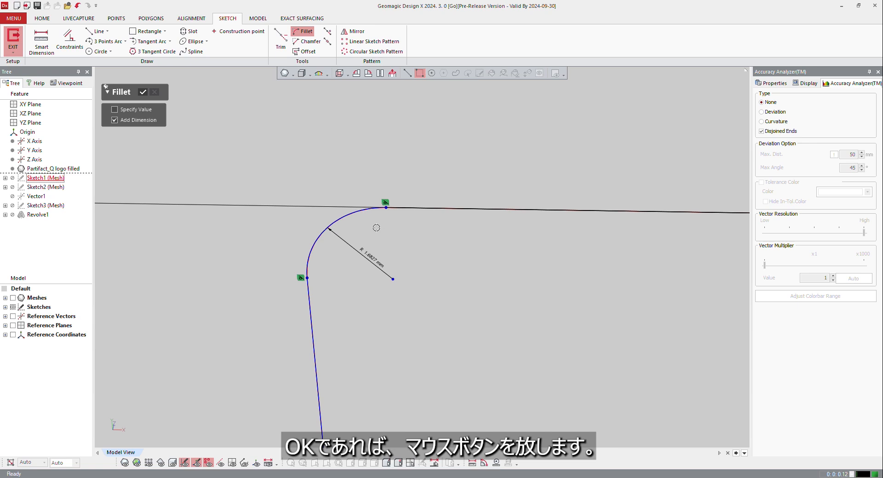
key("Escape")
Set the corner fillet's radius dimension to 1.7 mm.
right_click_drag(398, 272, 380, 273)
double_click(380, 273)
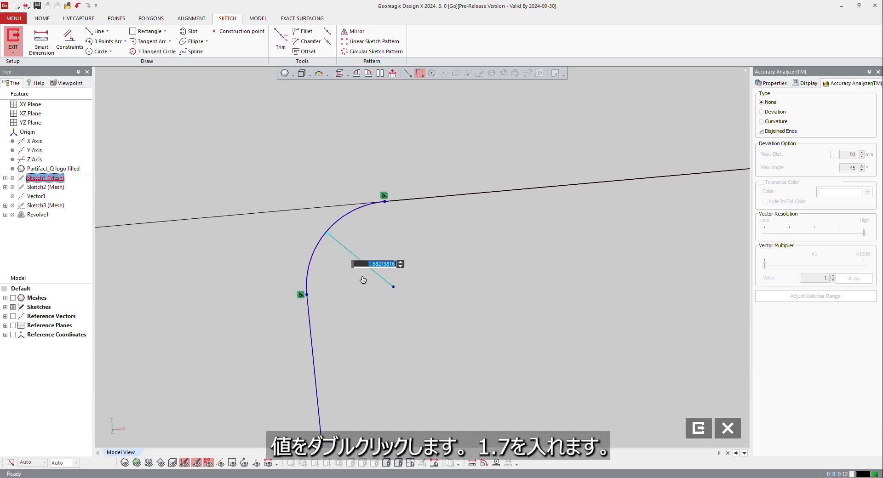
type("1.7")
key("Return")
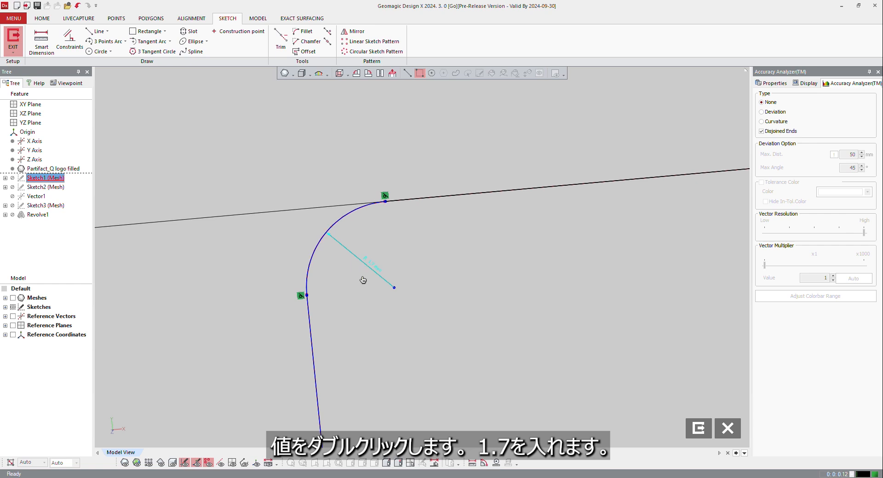
Place a construction point outside the rounded corner at X -94.9 mm, Y 5.85 mm.
scroll(414, 227, "down", 3)
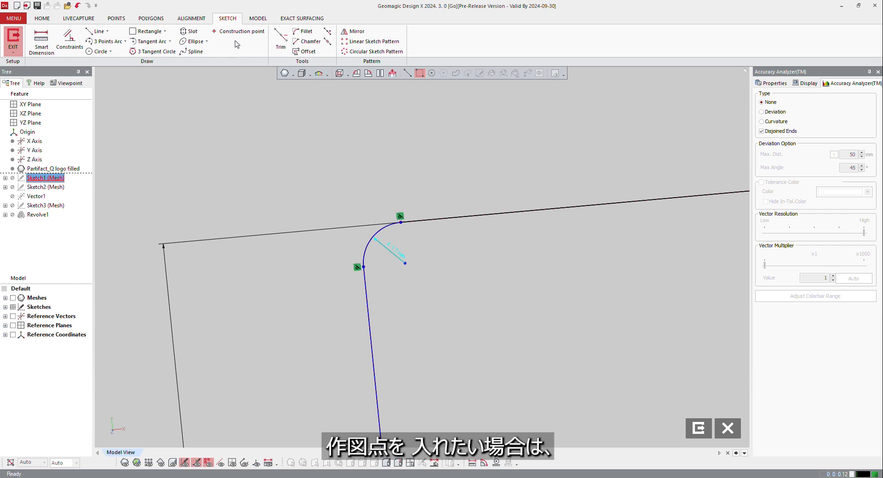
left_click(238, 31)
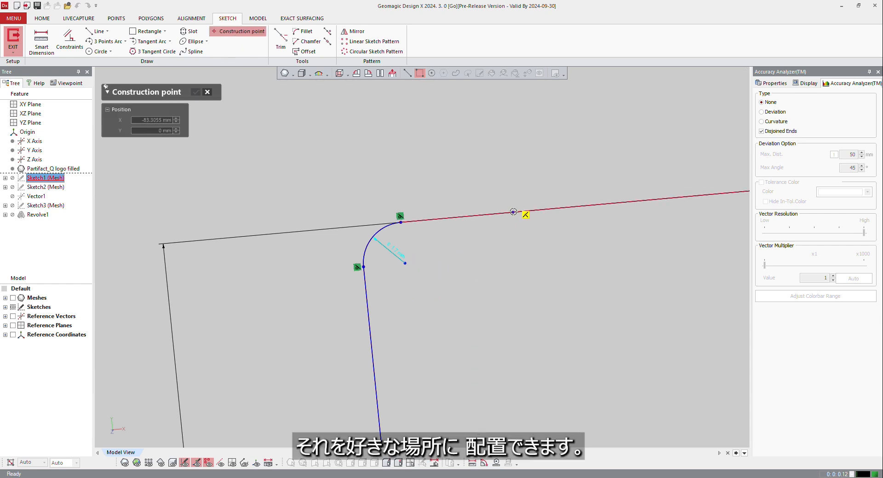
left_click(215, 95)
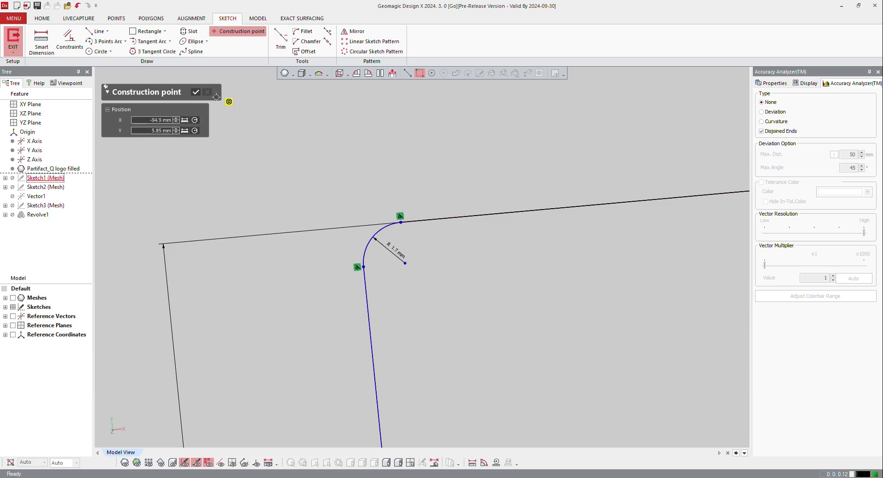